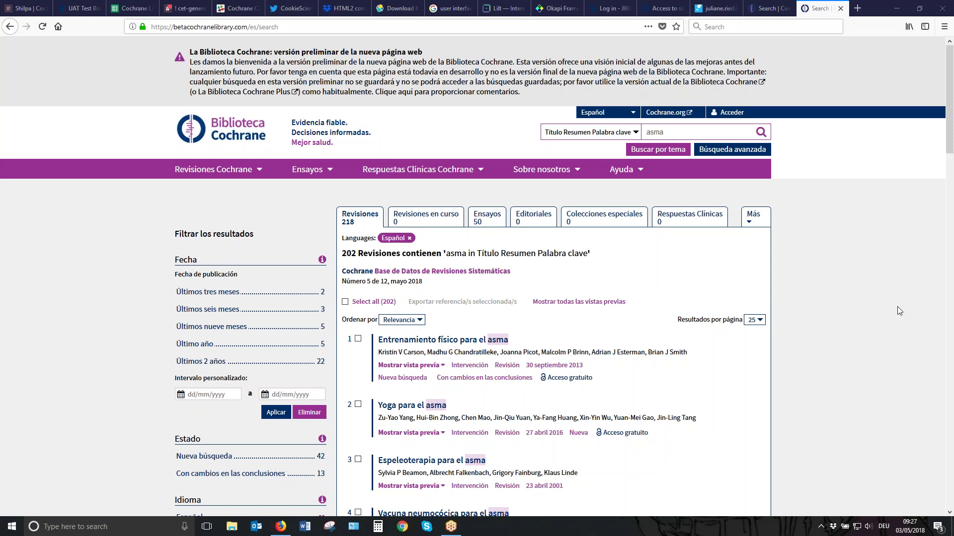
Switch to the Memsource tab and open its home page
click(749, 24)
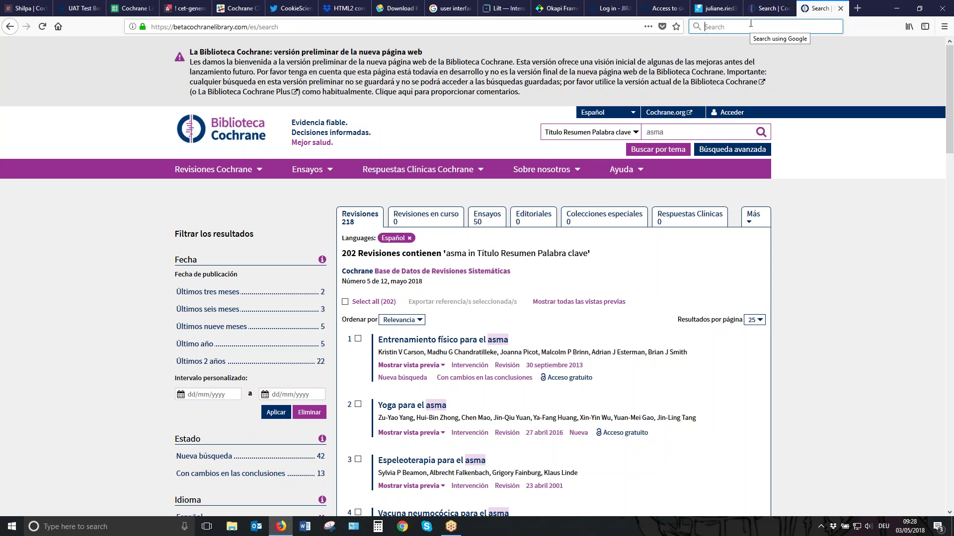
click(719, 11)
click(75, 118)
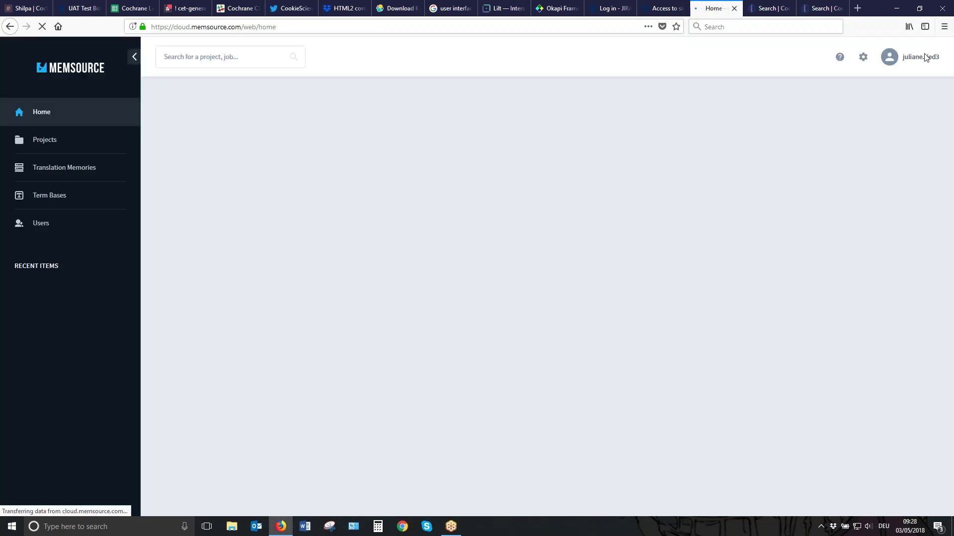
Enlarge the Memsource page to 120% and open the Projects list
click(925, 27)
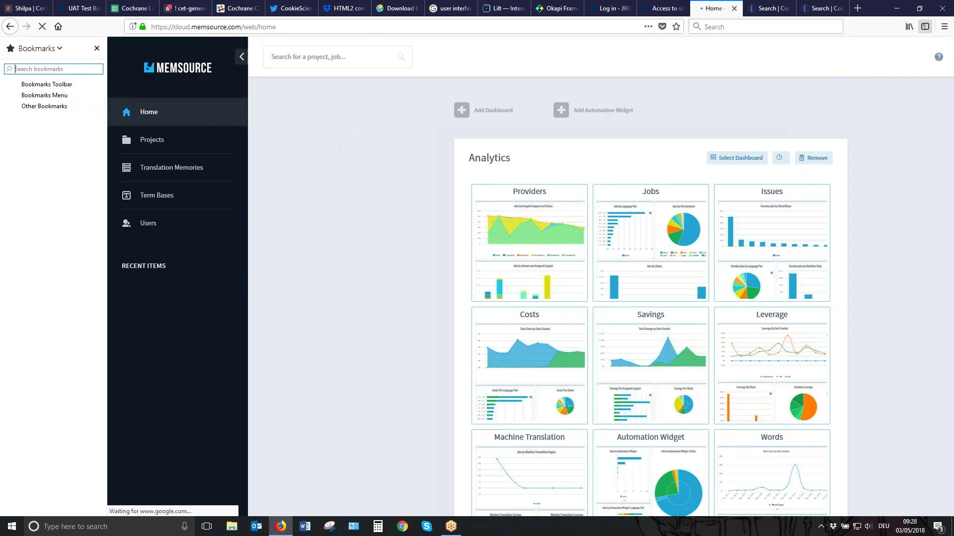
click(944, 27)
click(921, 95)
click(922, 96)
click(97, 48)
click(70, 169)
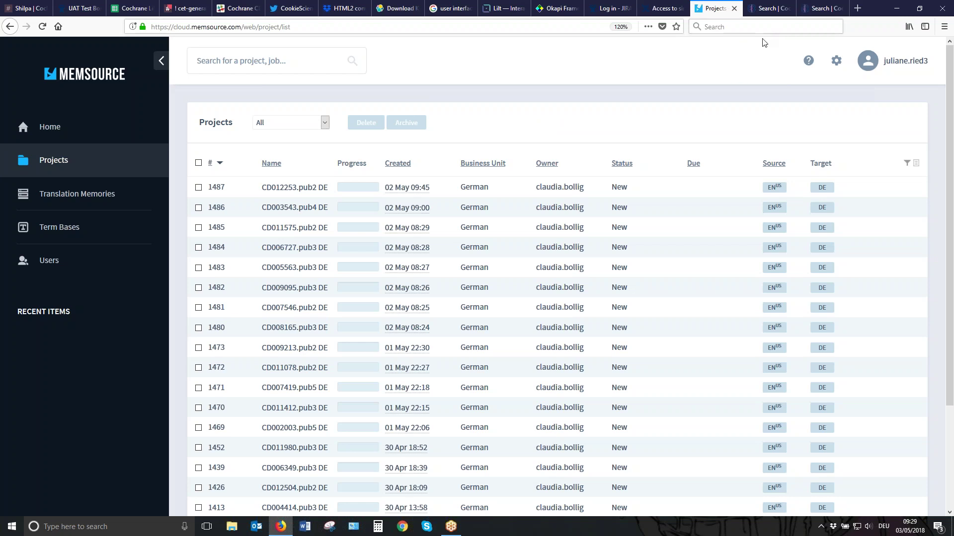
Open Archie in place of the English Cochrane Library search page and log in with the account password
click(771, 14)
click(540, 26)
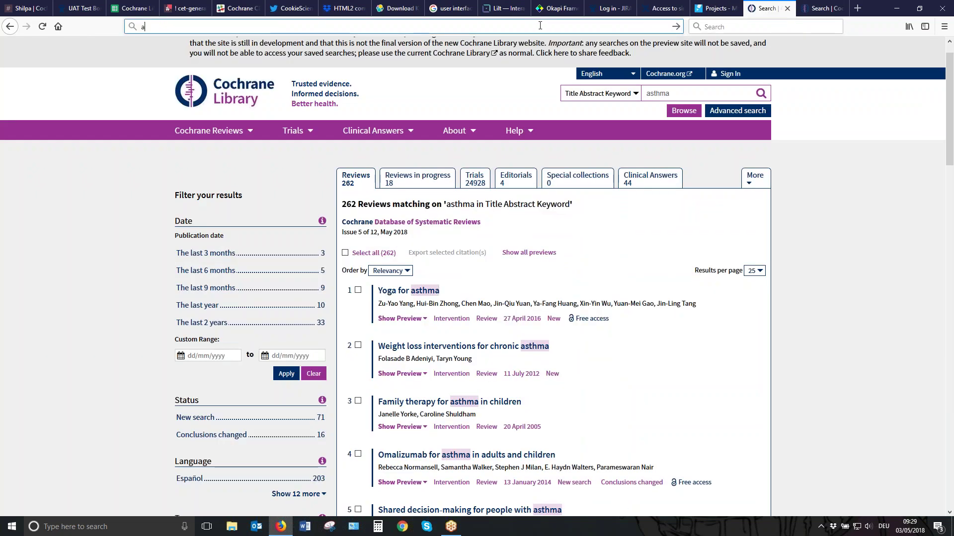
text(archie)
key(Return)
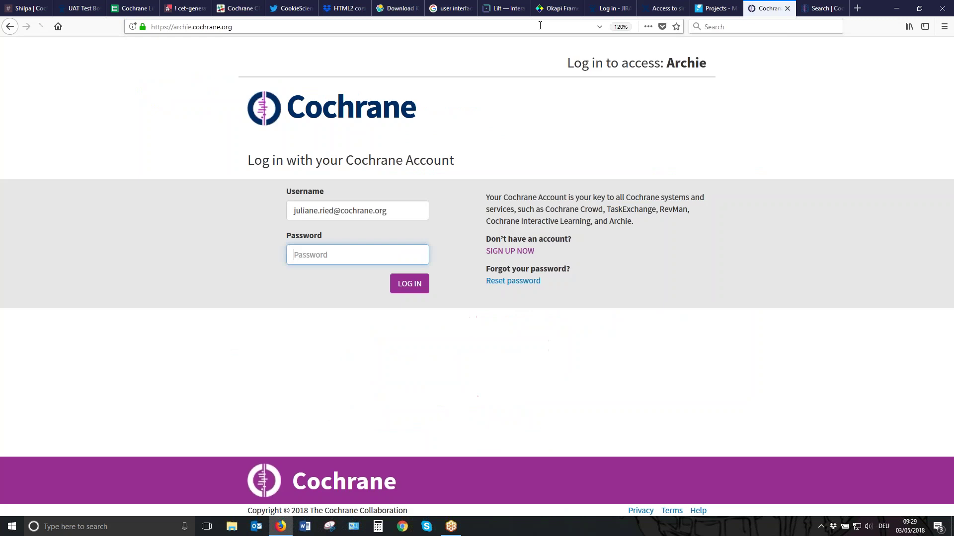
text(*********)
key(Return)
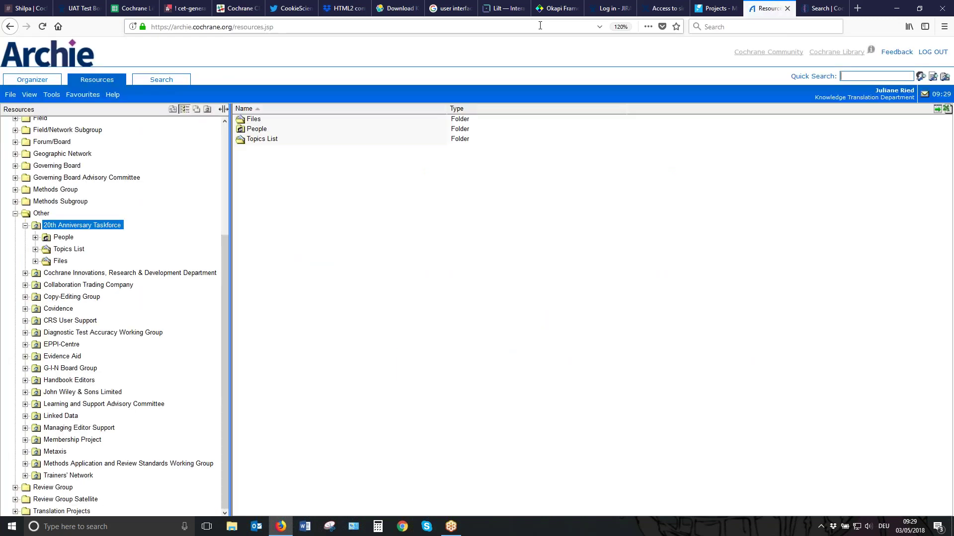
Collapse the Other folder in Archie's resource tree, and look at the Memsource project list before returning to Archie
click(15, 216)
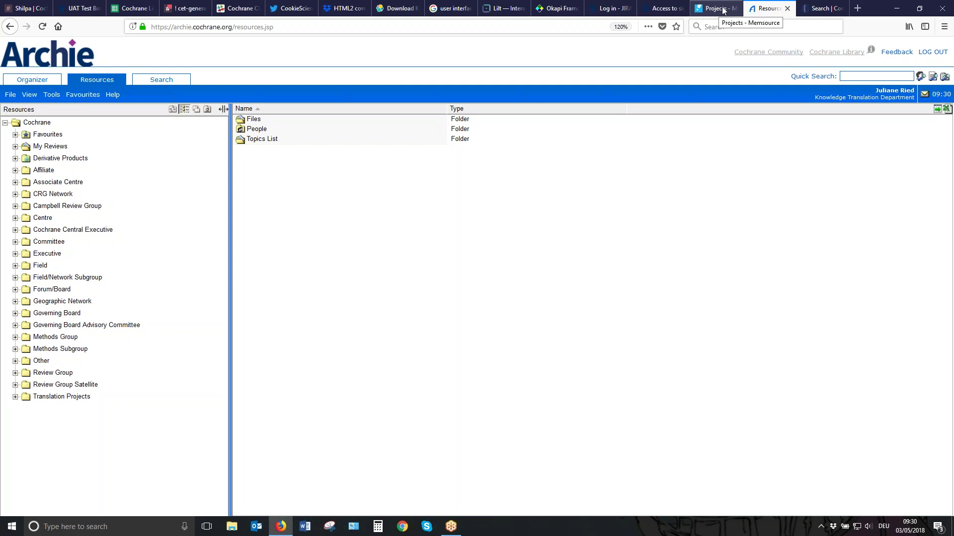
click(715, 8)
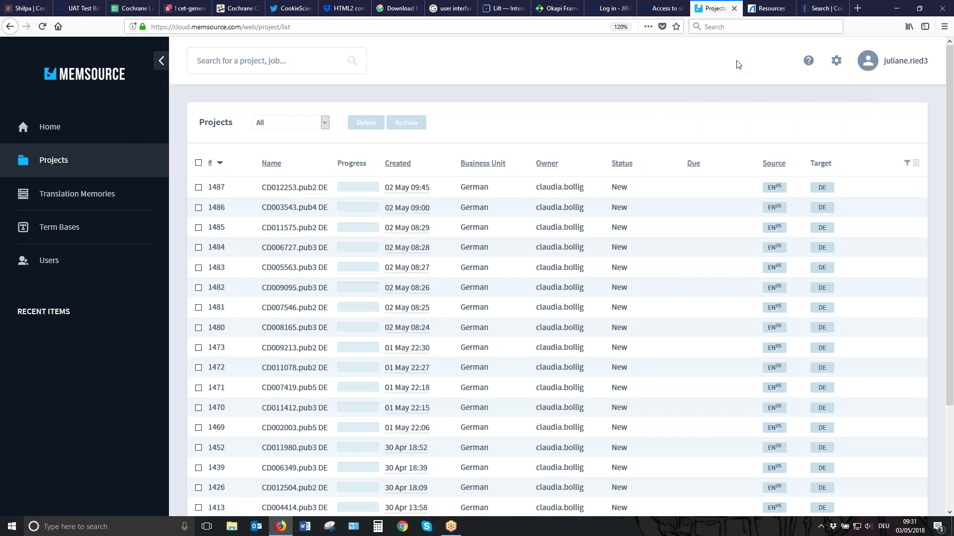
click(773, 10)
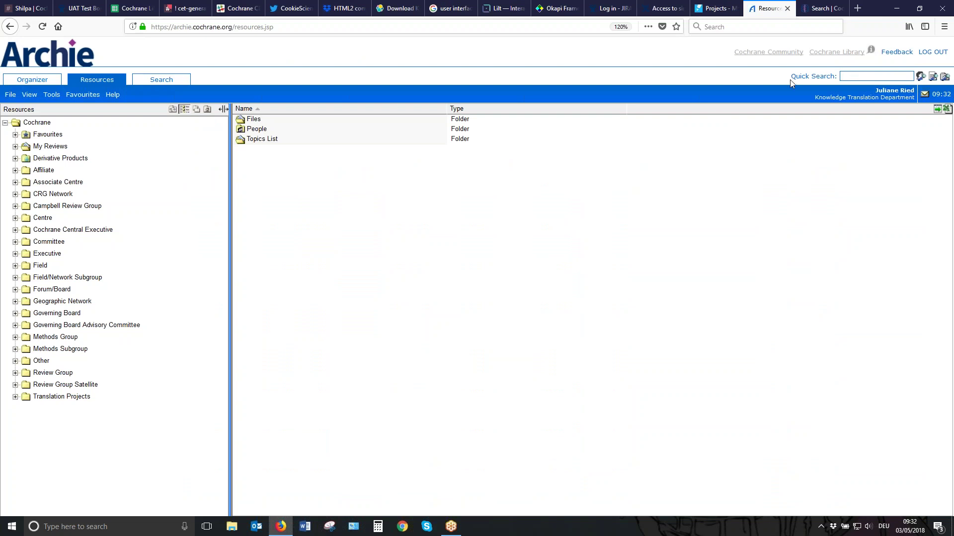
Run a quick document search in Archie for CD012314
drag(790, 76, 837, 75)
click(843, 76)
text(cd)
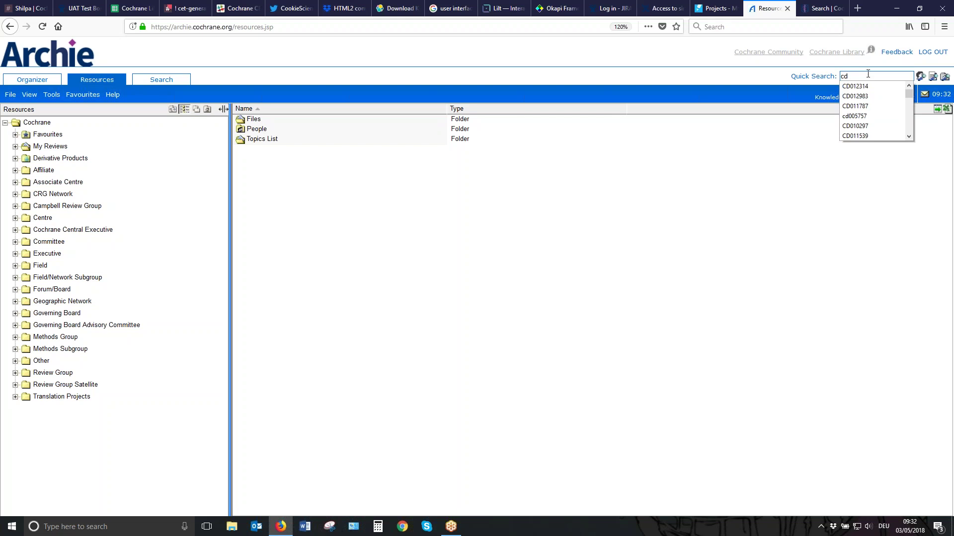
click(869, 86)
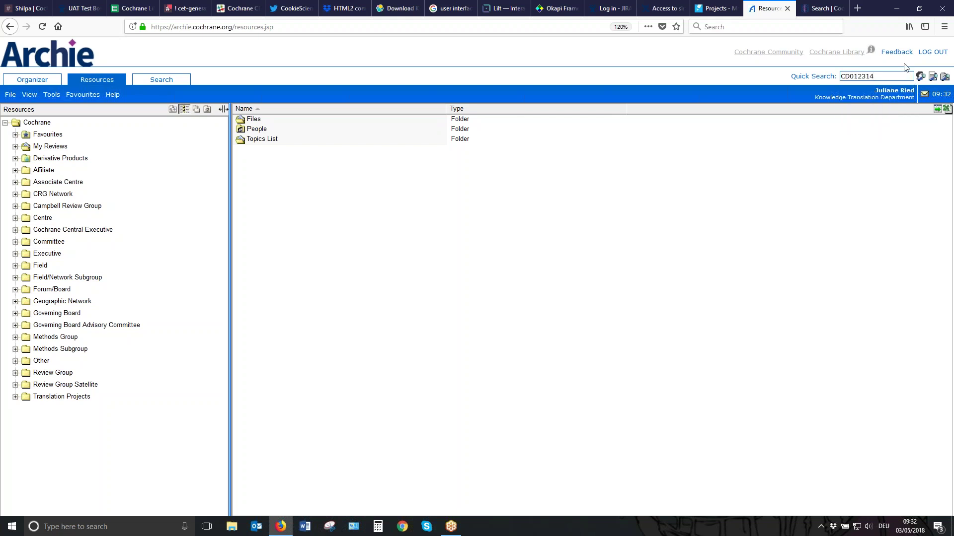
click(934, 79)
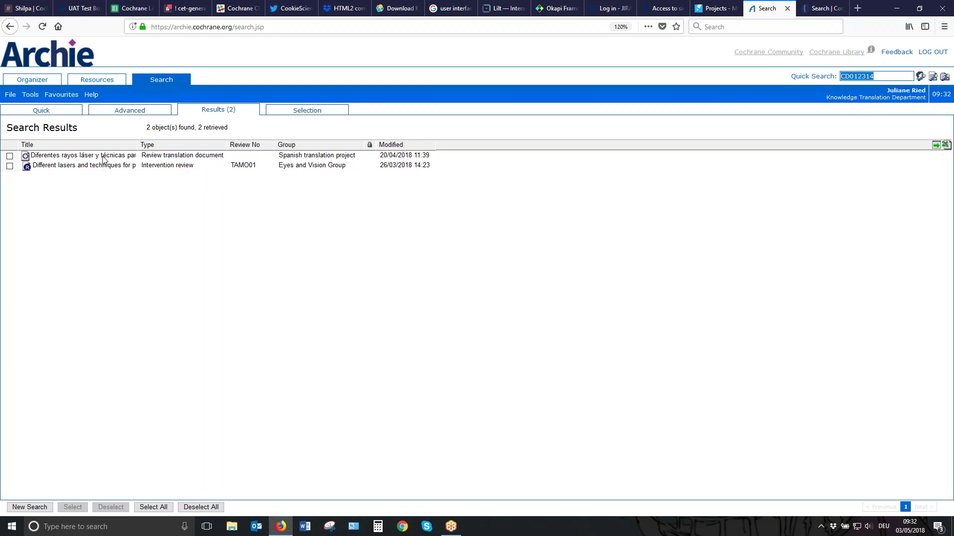
Look at the languages available for translating the English review "Different lasers and techniques", without choosing one
right_click(77, 168)
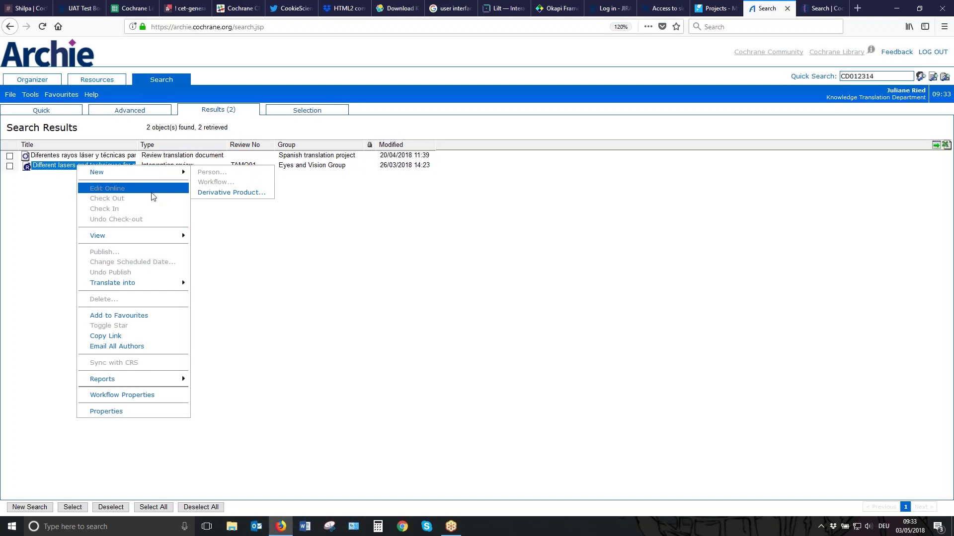
mouse_move(148, 287)
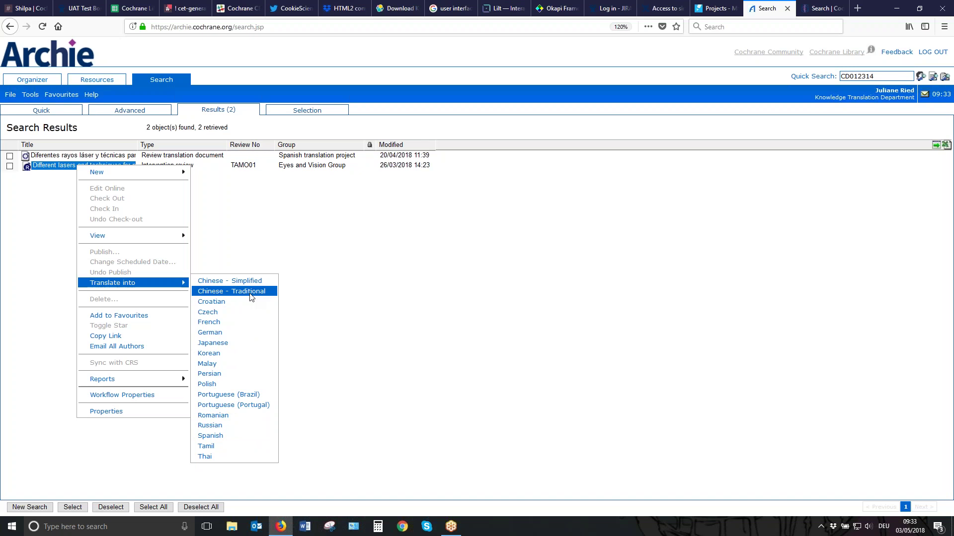
click(370, 264)
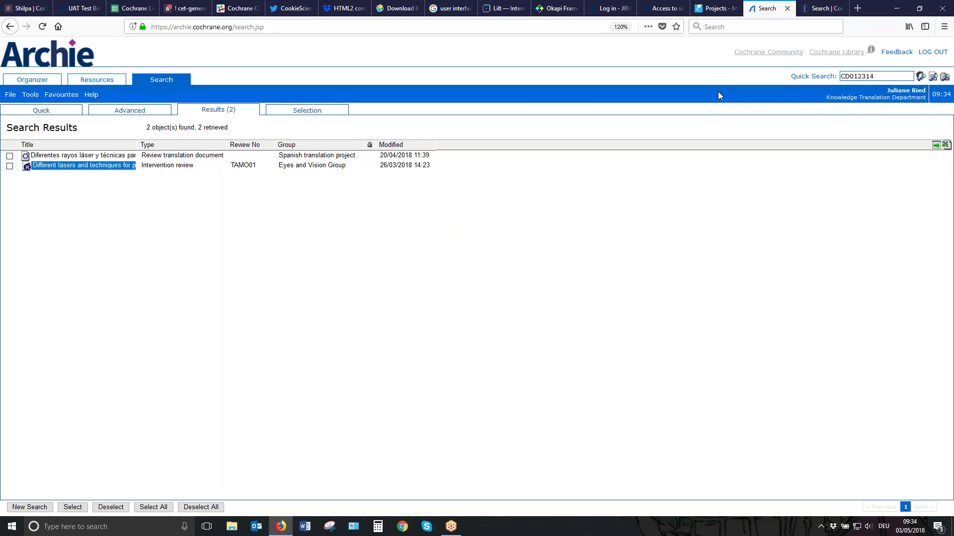
View the properties of the Spanish translation document found for CD012314 and check its version history
drag(791, 76, 837, 76)
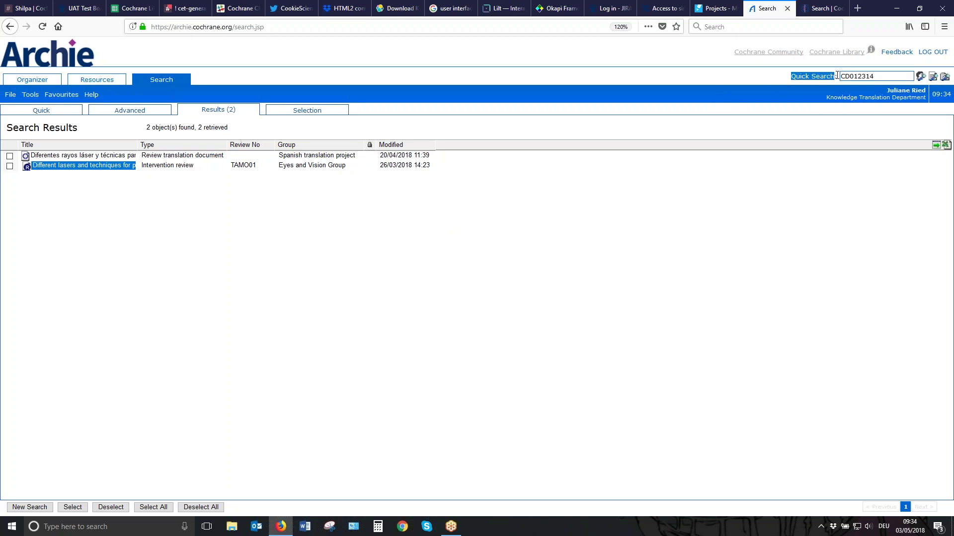
double_click(876, 76)
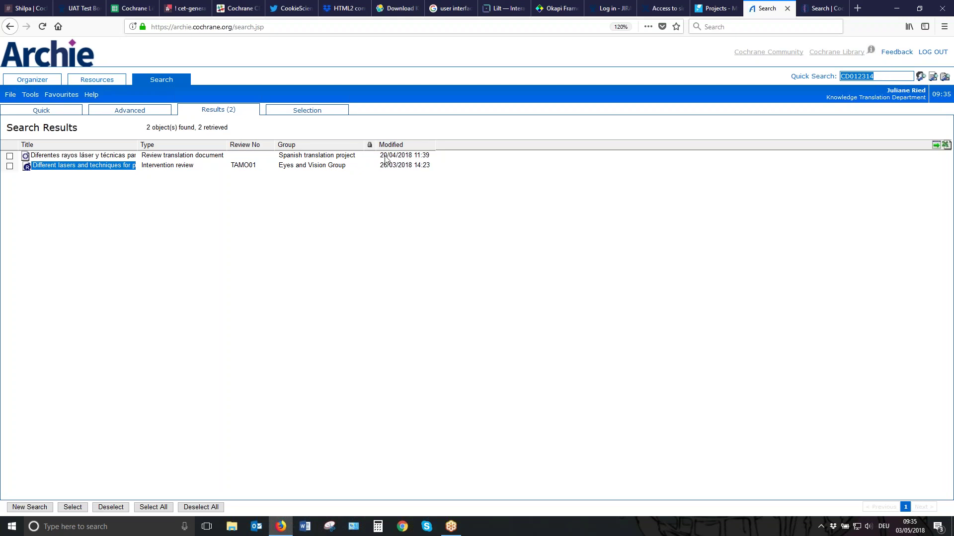
click(81, 157)
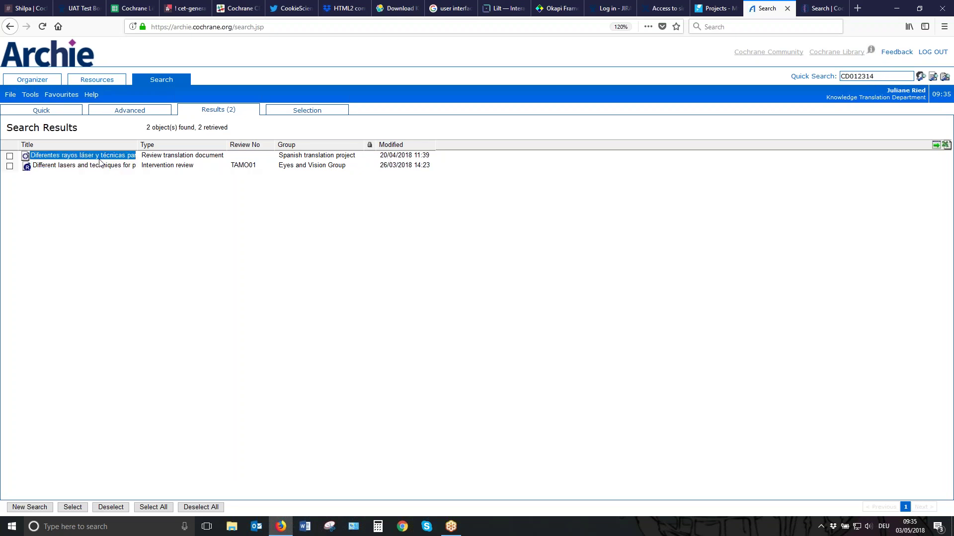
double_click(99, 159)
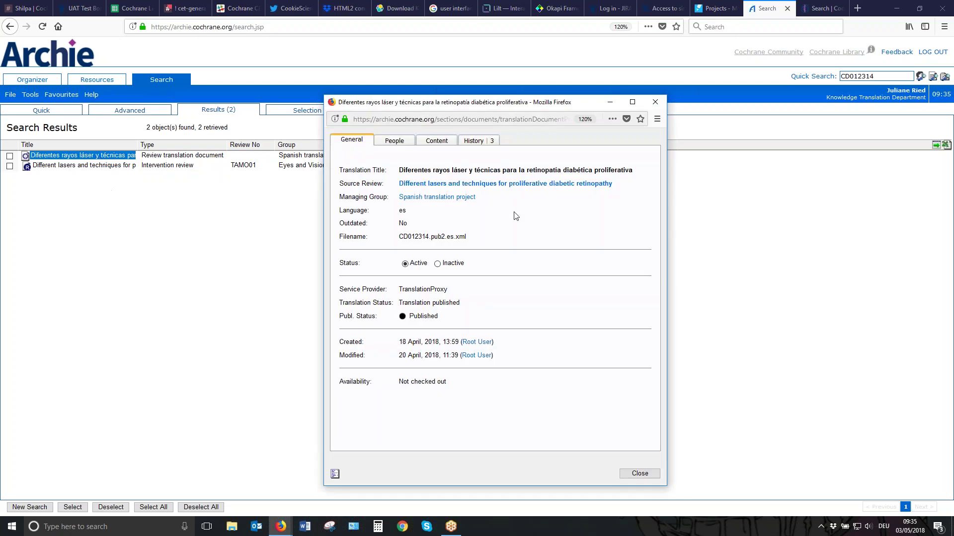
click(474, 141)
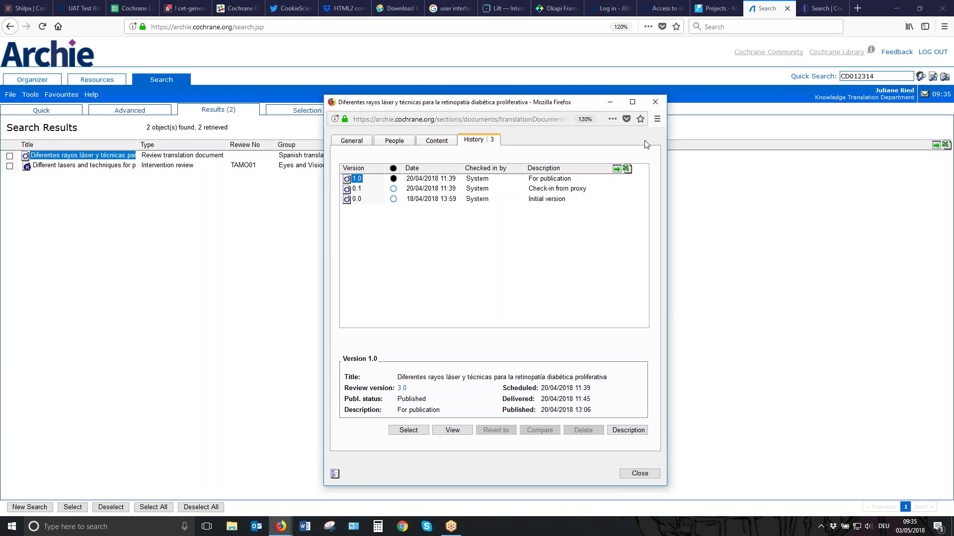
click(655, 103)
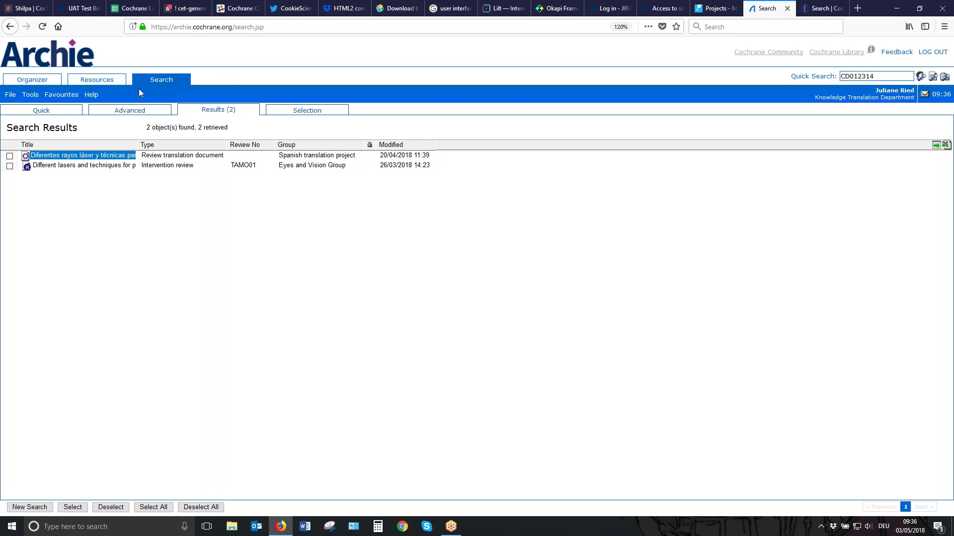
Return to the resource tree, collapse the Other folder and expand Translation Projects
click(97, 82)
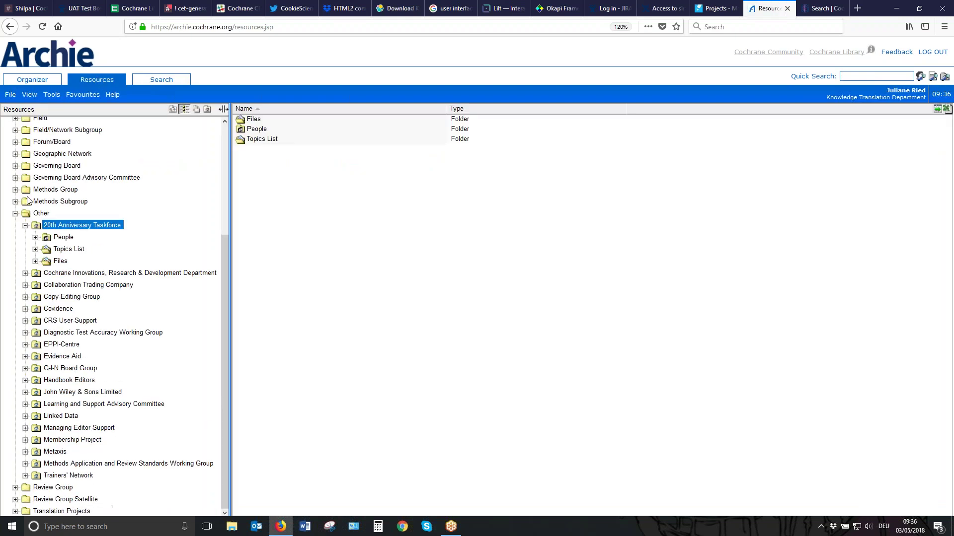
click(17, 213)
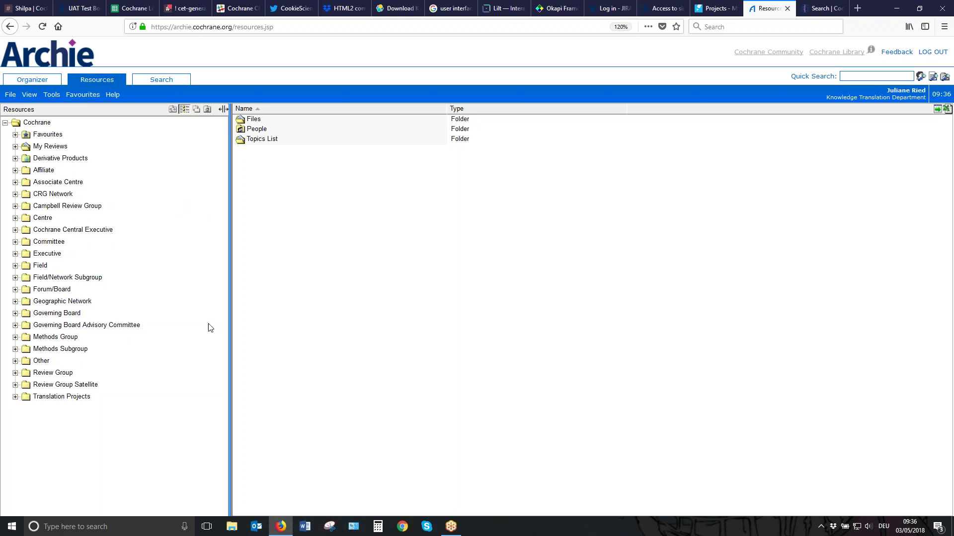
click(65, 398)
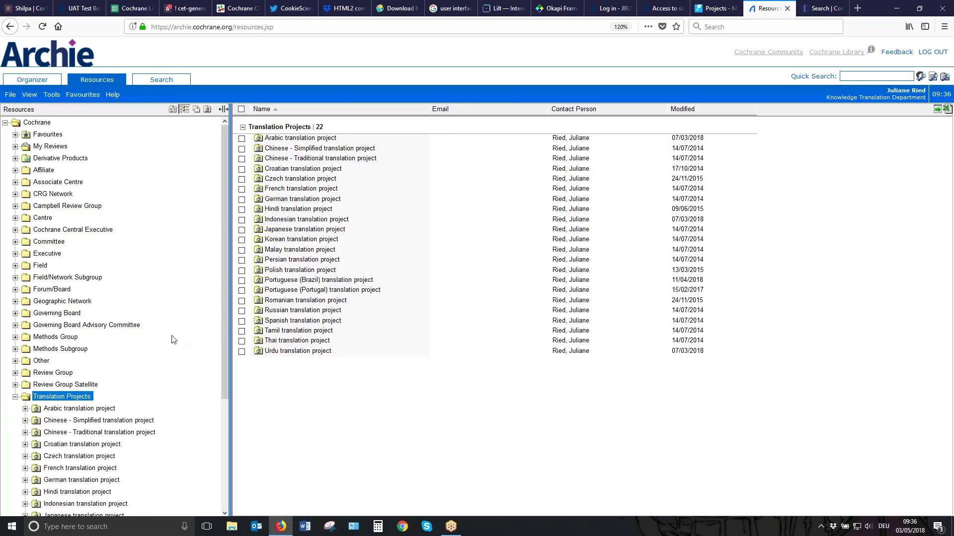
scroll(174, 337, down, 5)
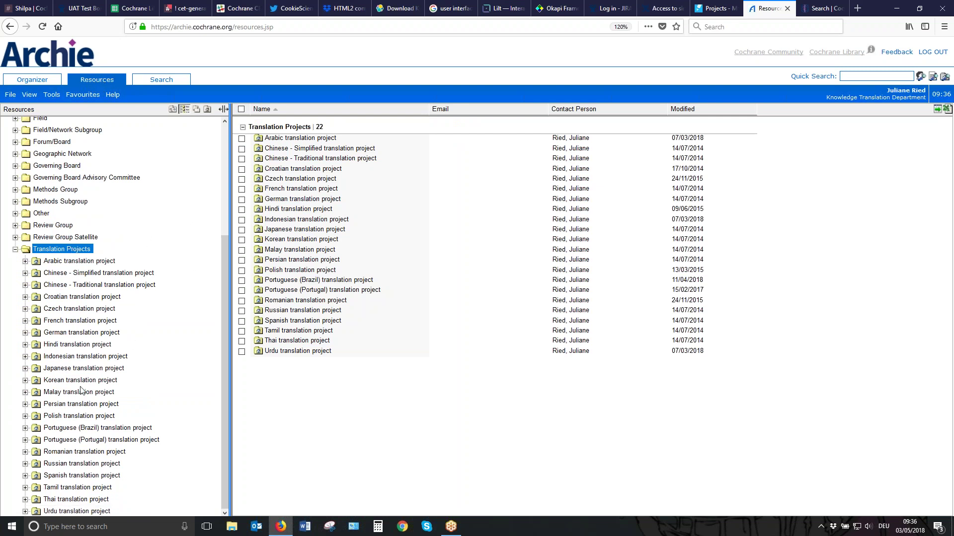
Open the German translation project and view its Translations folder by review group
click(74, 334)
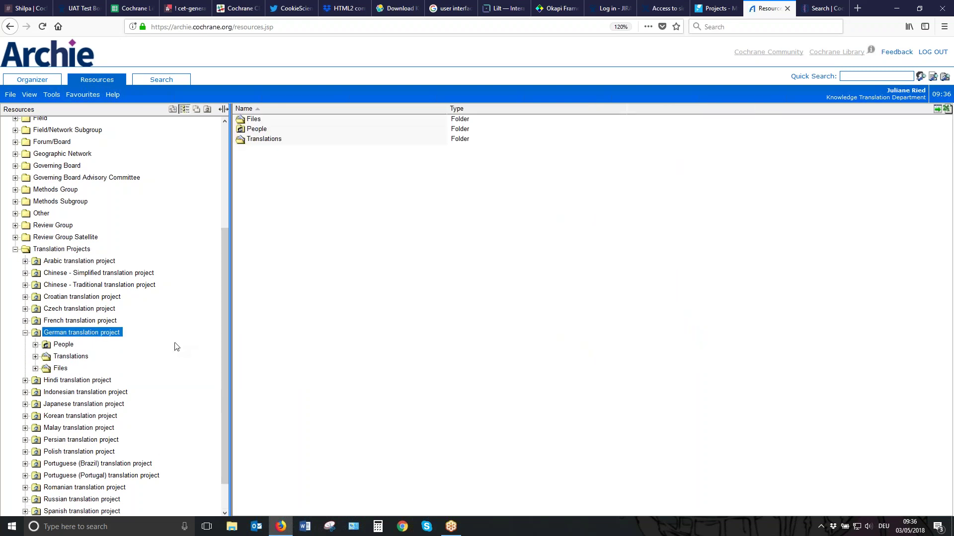
click(72, 358)
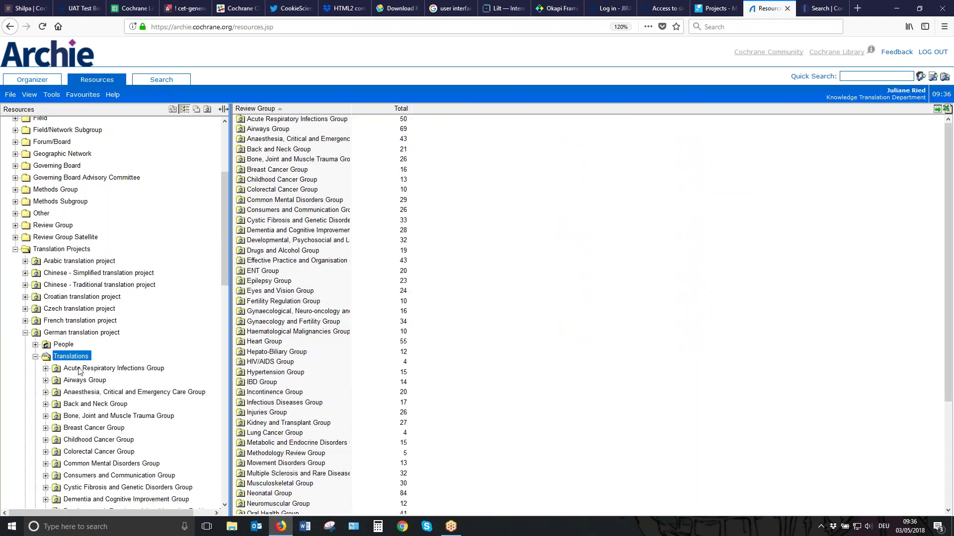
scroll(117, 392, down, 8)
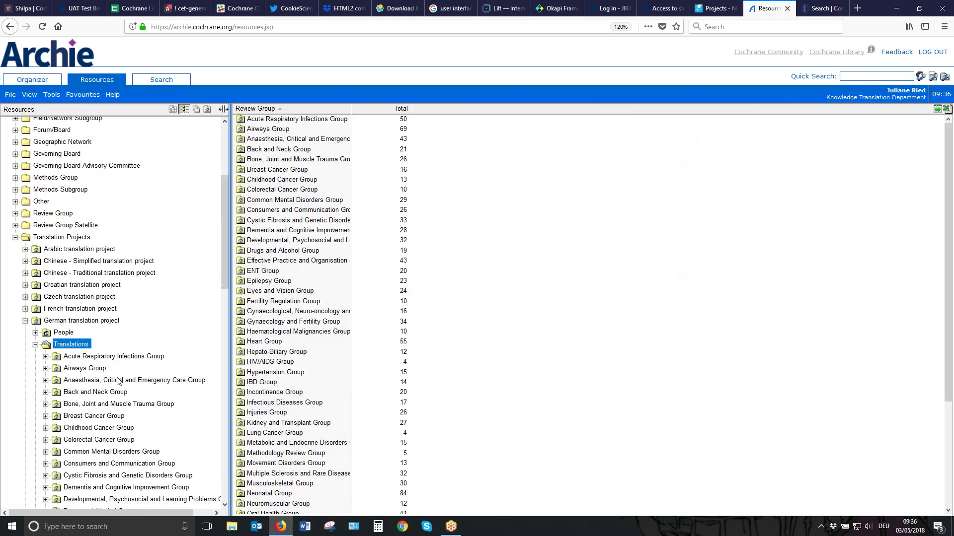
scroll(119, 383, up, 10)
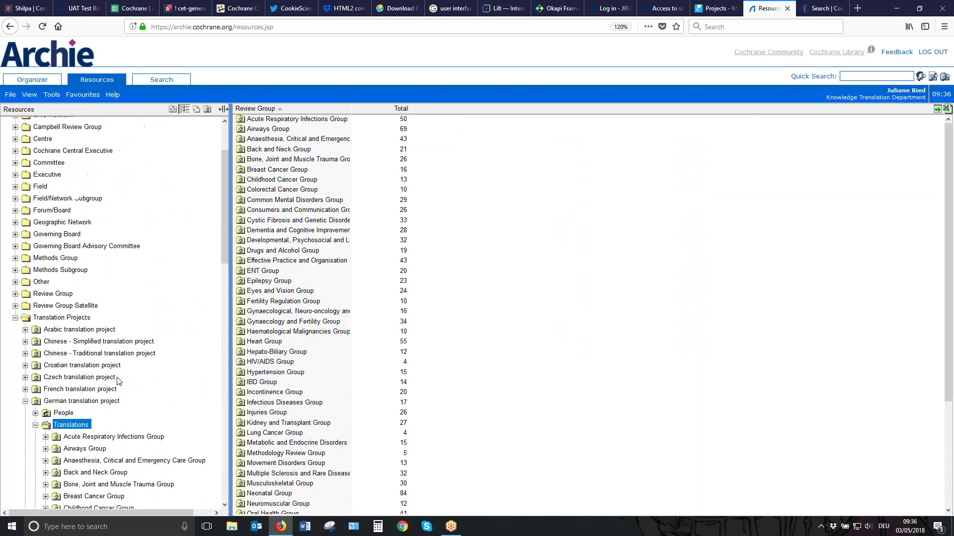
Examine the people in the German translation project, listing its Managing Translator and Translator roles
click(64, 414)
scroll(214, 391, down, 5)
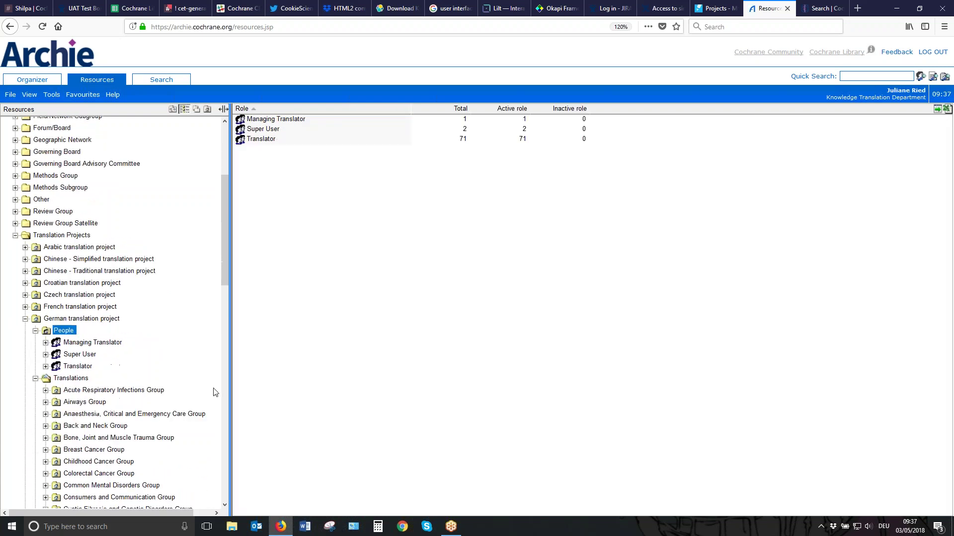
scroll(214, 393, down, 2)
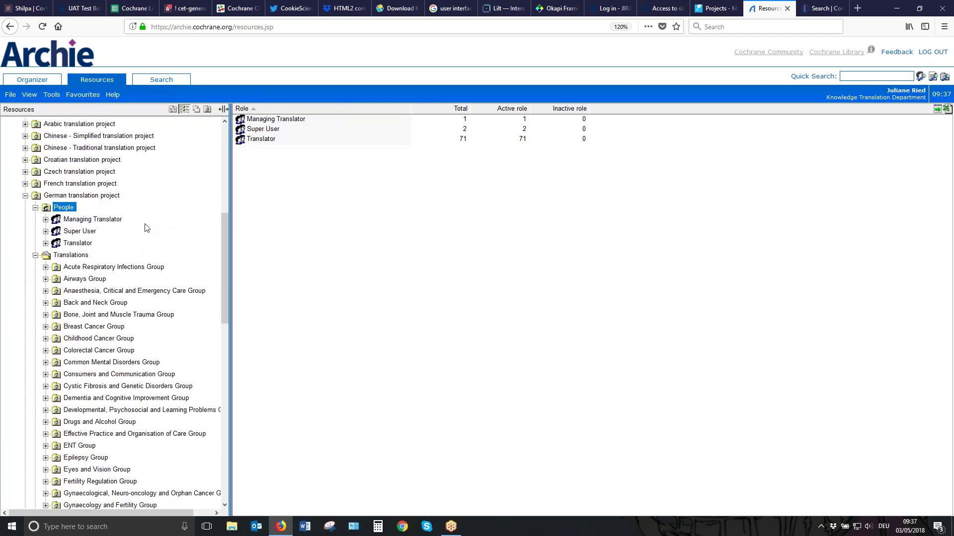
click(100, 218)
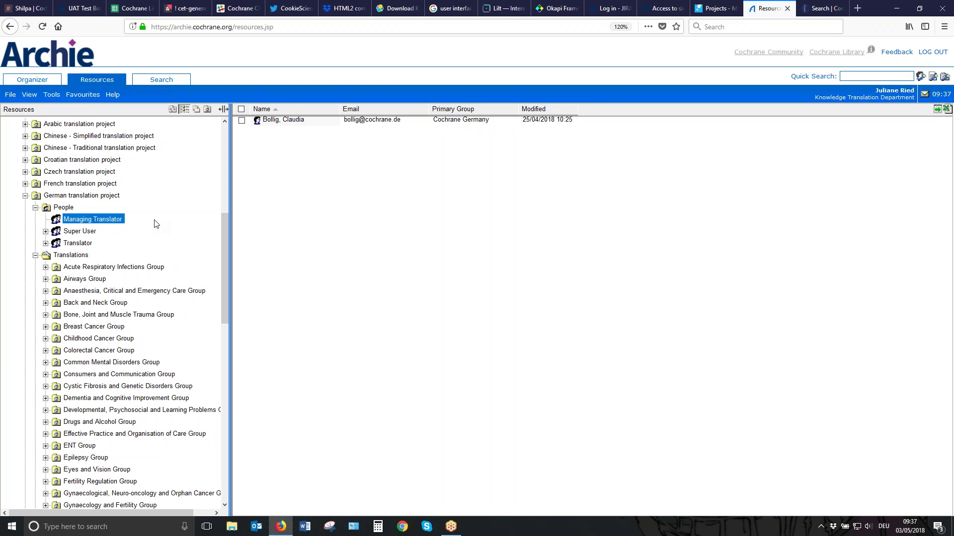
click(78, 244)
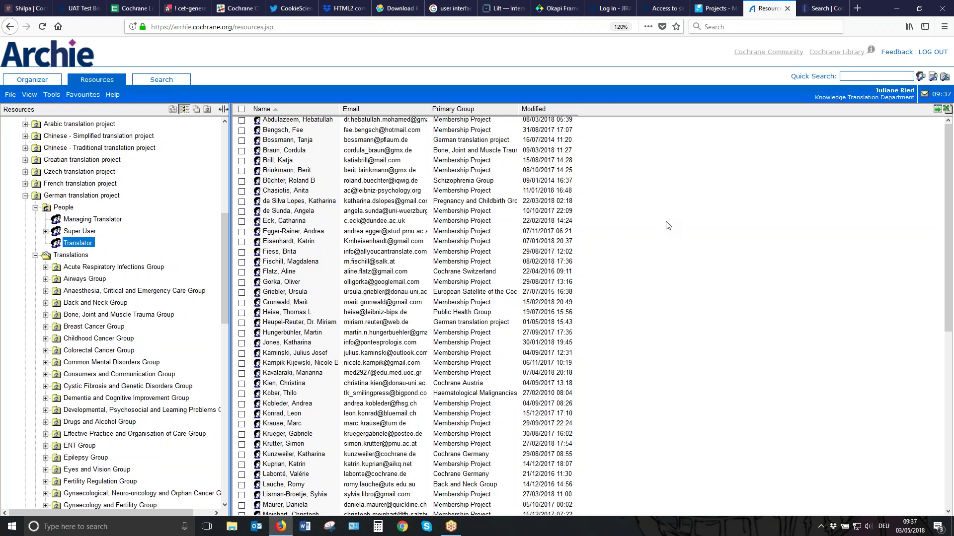
scroll(667, 225, down, 10)
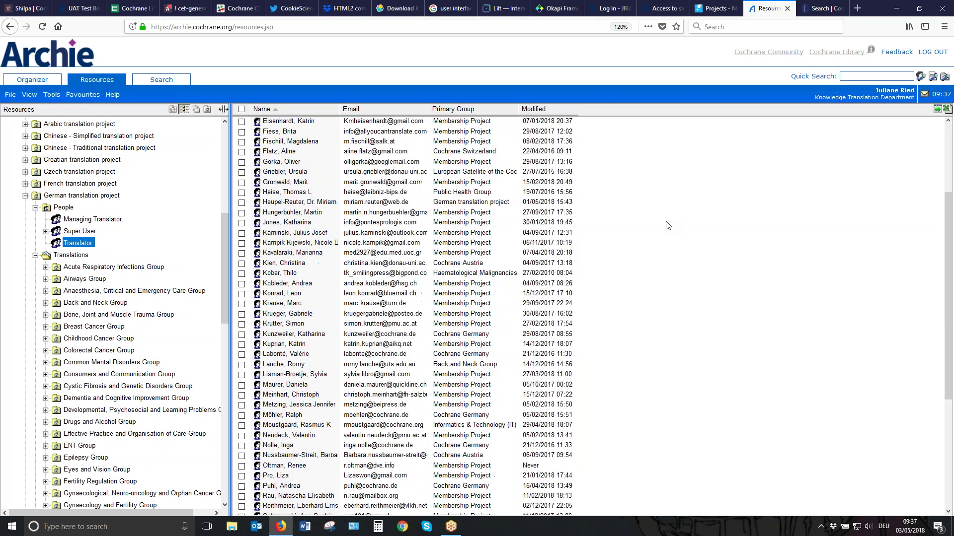
Examine the primary groups of the people listed as translators in the German translation project
scroll(667, 225, up, 10)
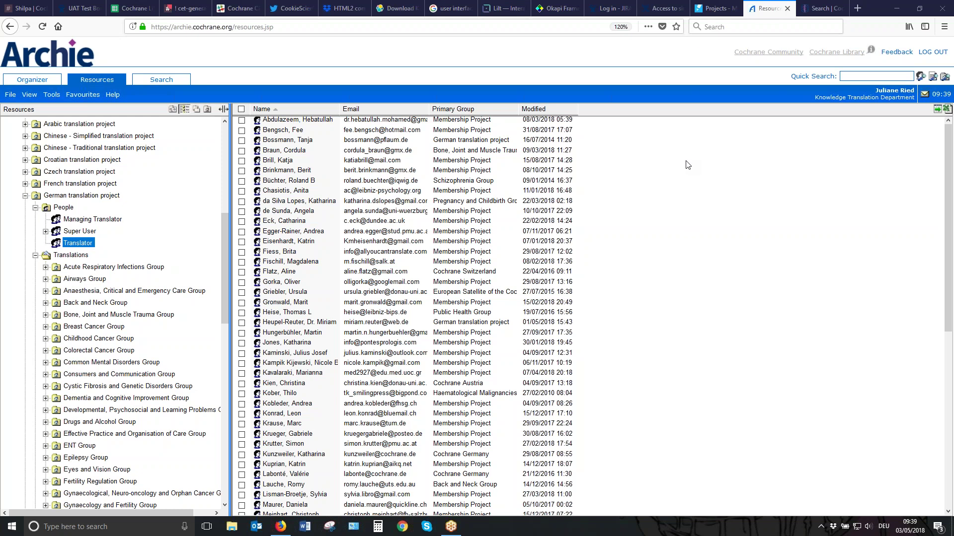
click(715, 8)
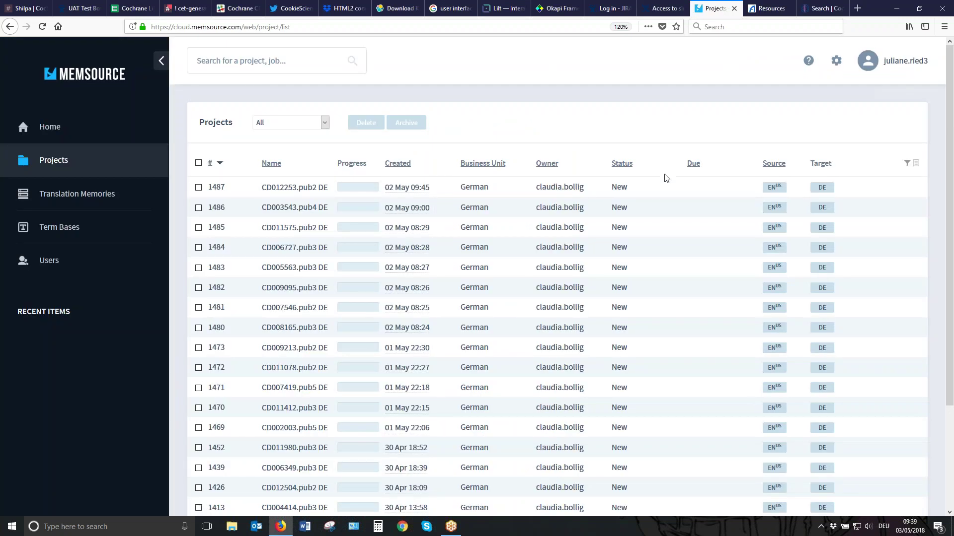
click(770, 9)
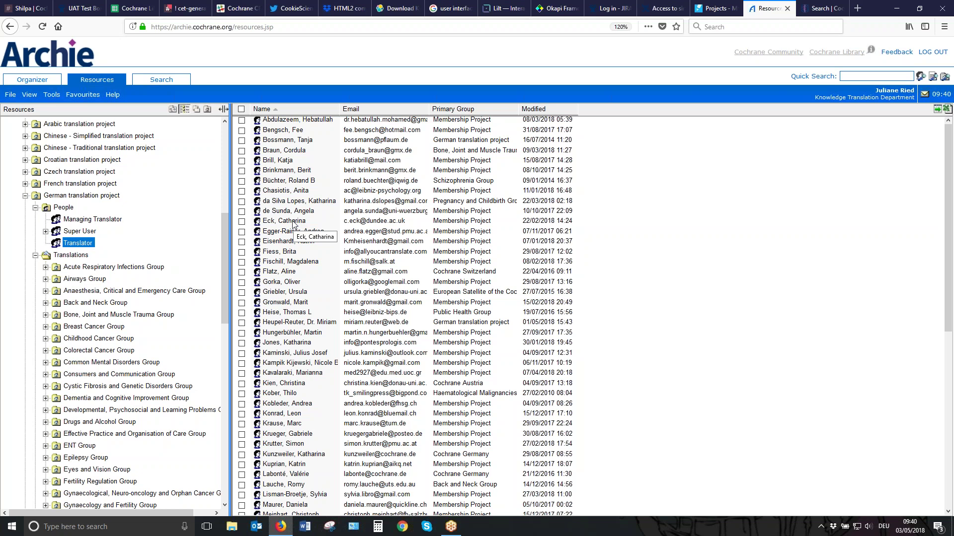
click(293, 152)
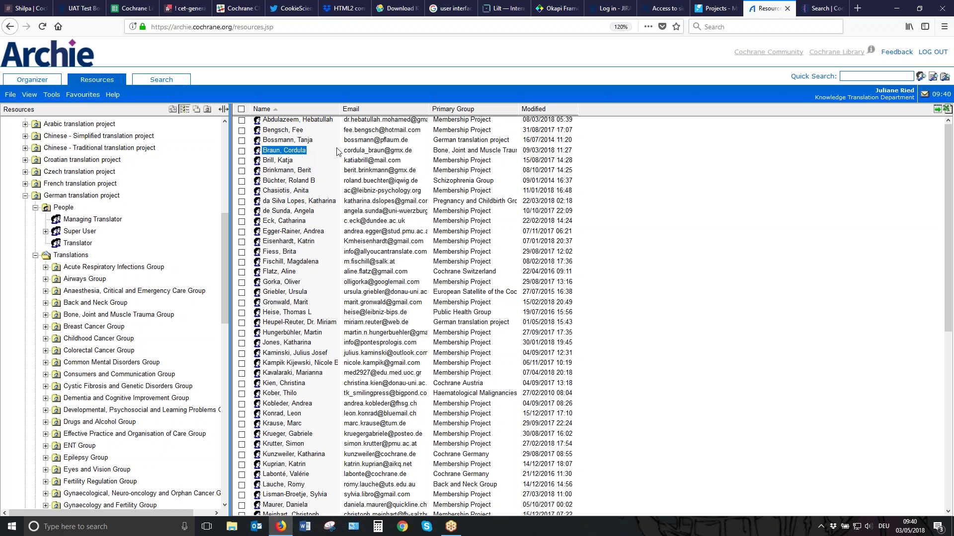
click(479, 130)
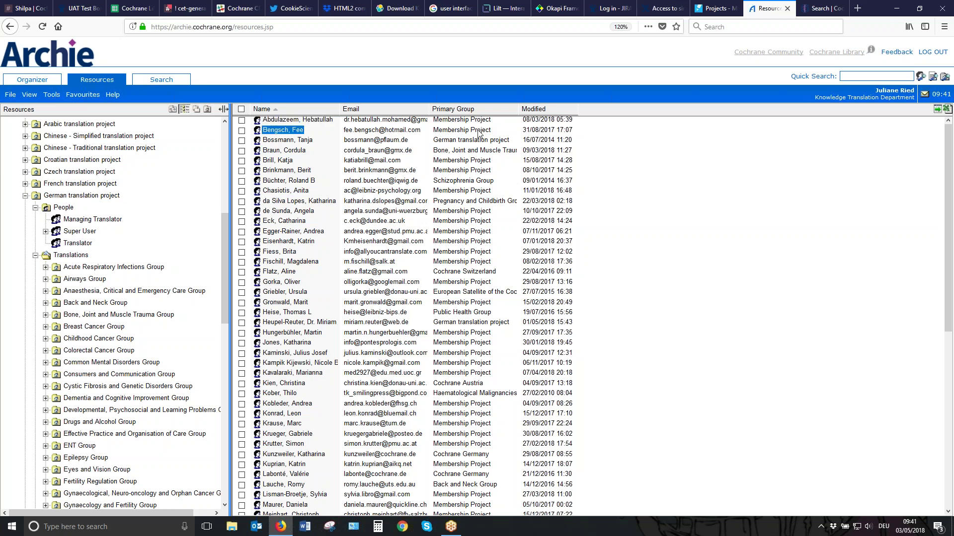
click(485, 211)
click(482, 221)
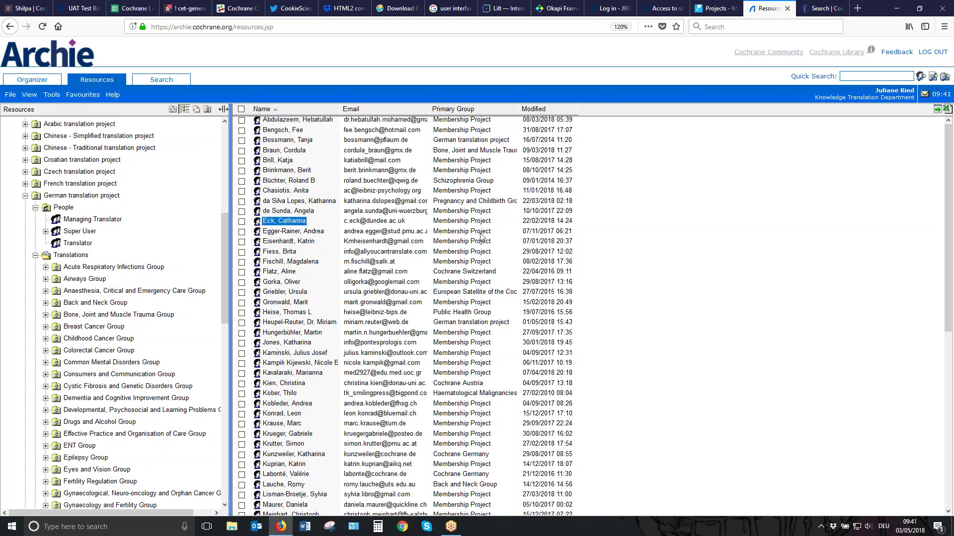
click(477, 252)
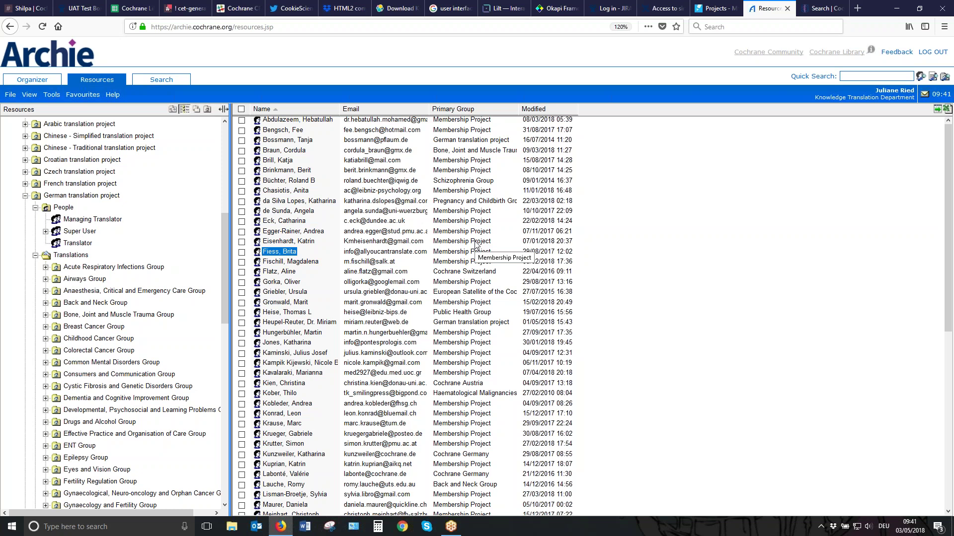
click(472, 213)
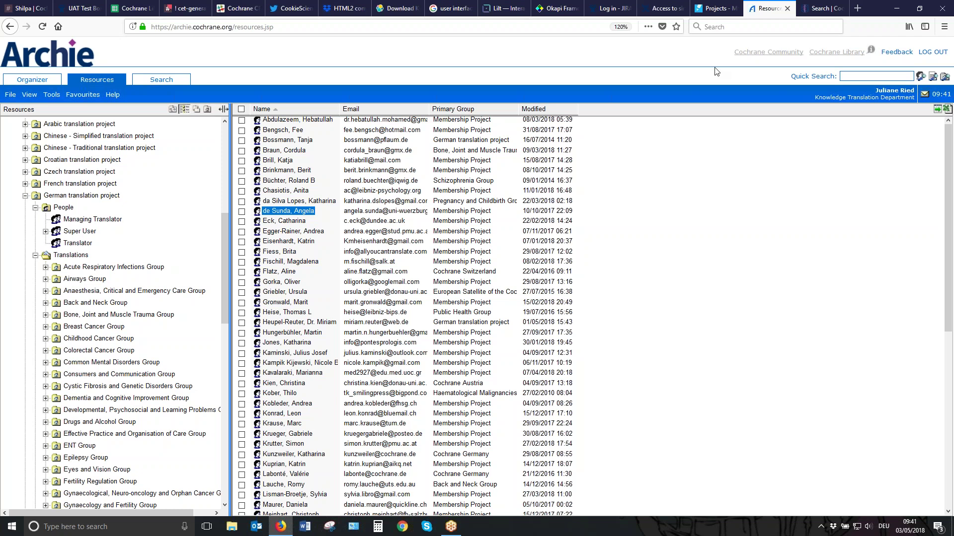
Switch to Memsource and list its users by number in descending order
click(724, 14)
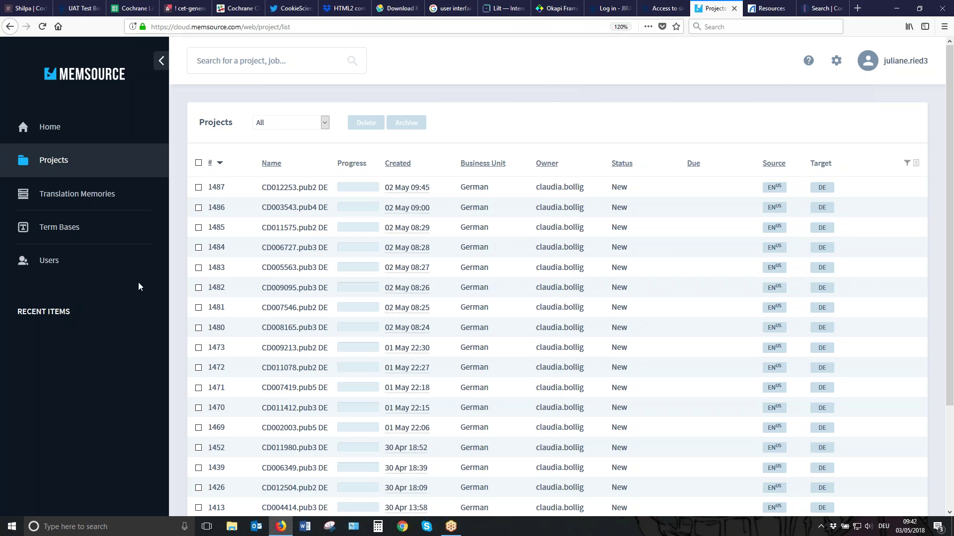
click(59, 266)
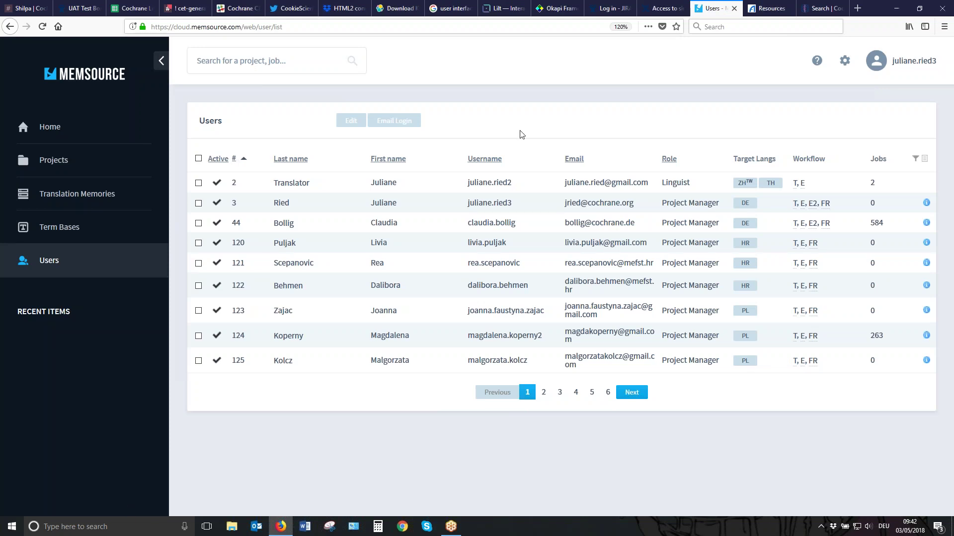
click(233, 163)
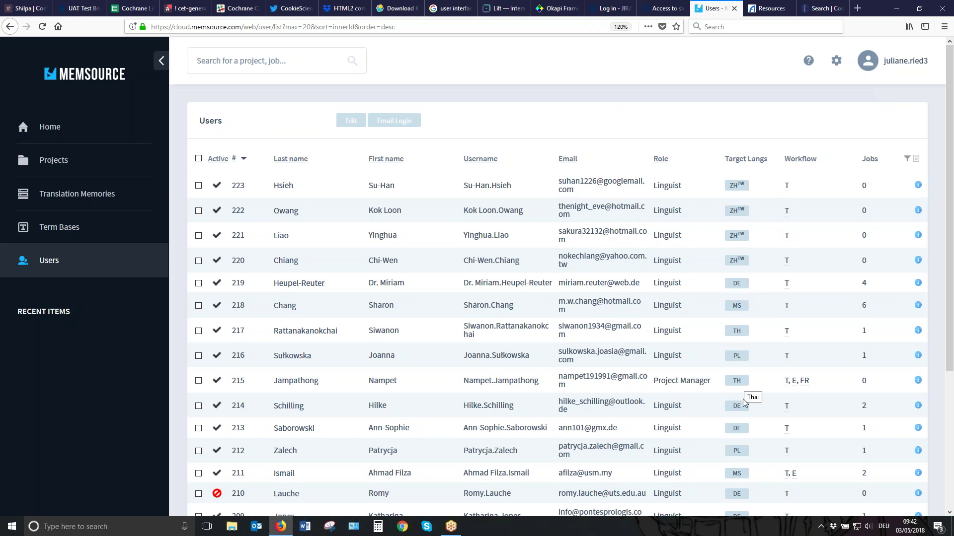
scroll(742, 423, down, 1)
scroll(742, 424, down, 4)
scroll(666, 130, up, 5)
Examine the role and workflow step assignments of the linguists and project managers in the user list
drag(652, 188, 686, 186)
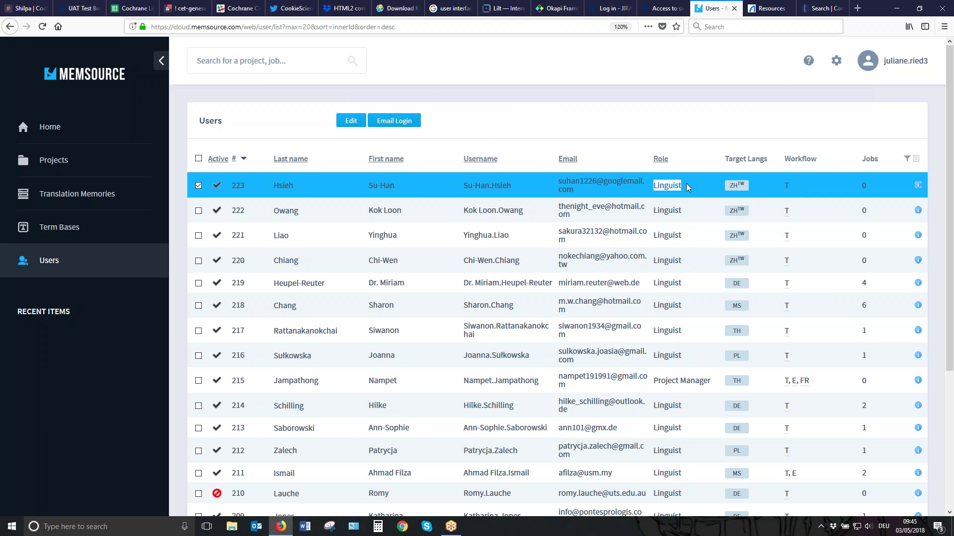
click(689, 185)
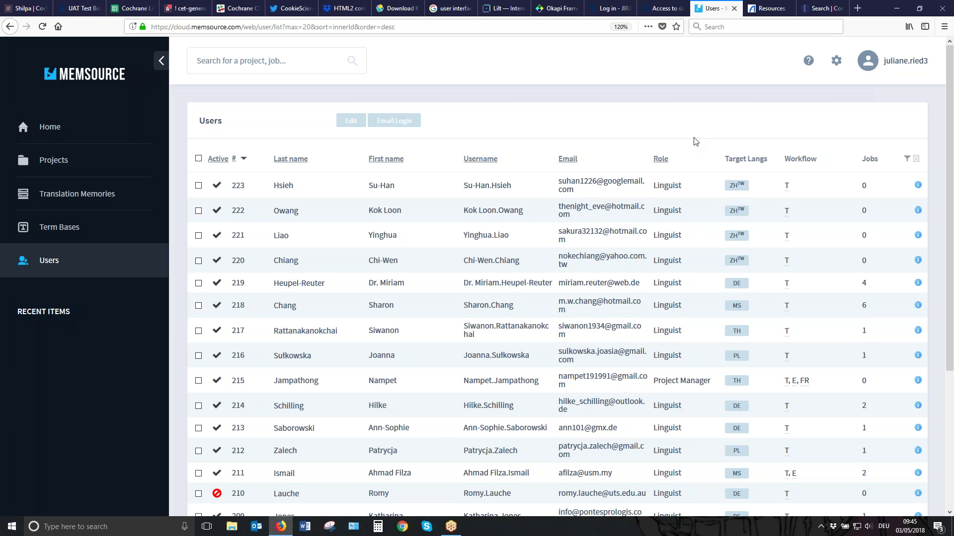
drag(817, 158, 786, 160)
click(818, 172)
scroll(813, 251, down, 3)
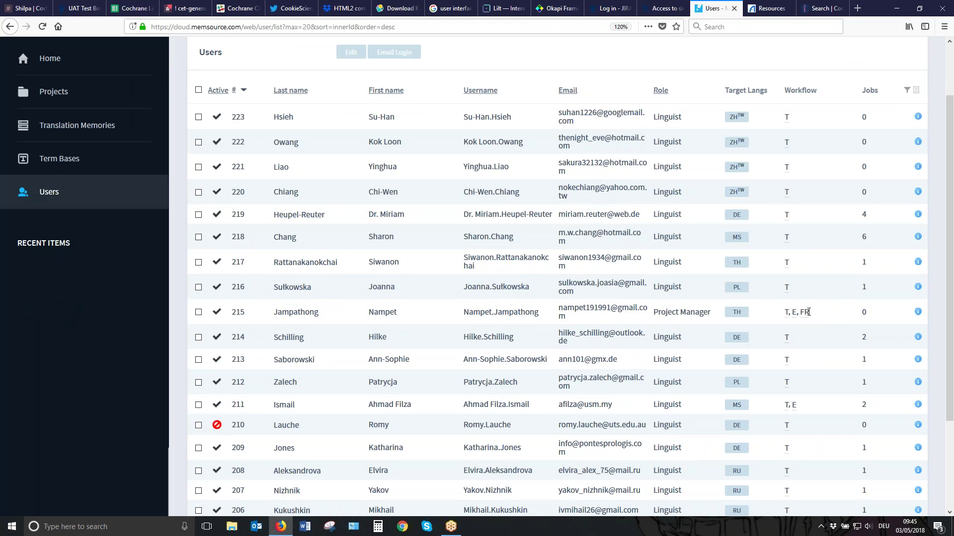
scroll(818, 344, down, 2)
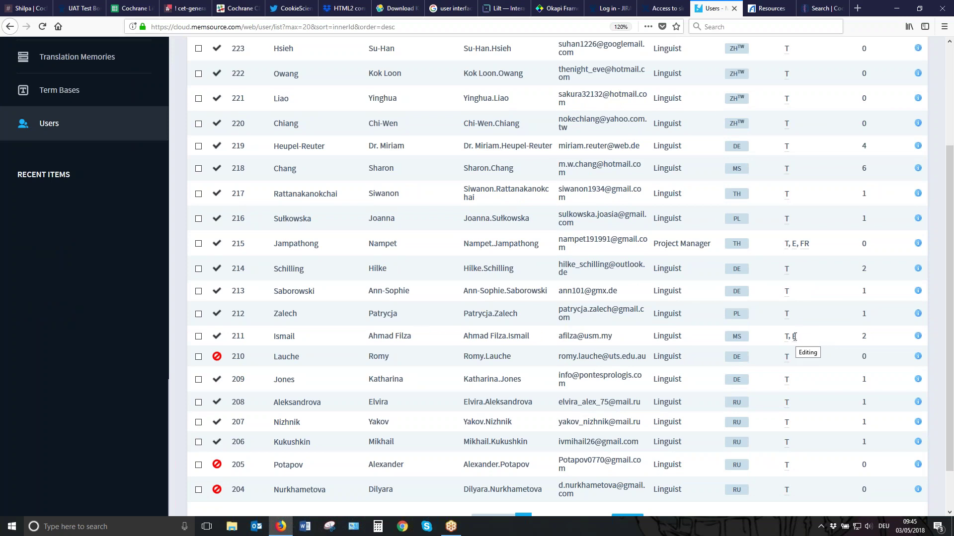
scroll(826, 324, up, 4)
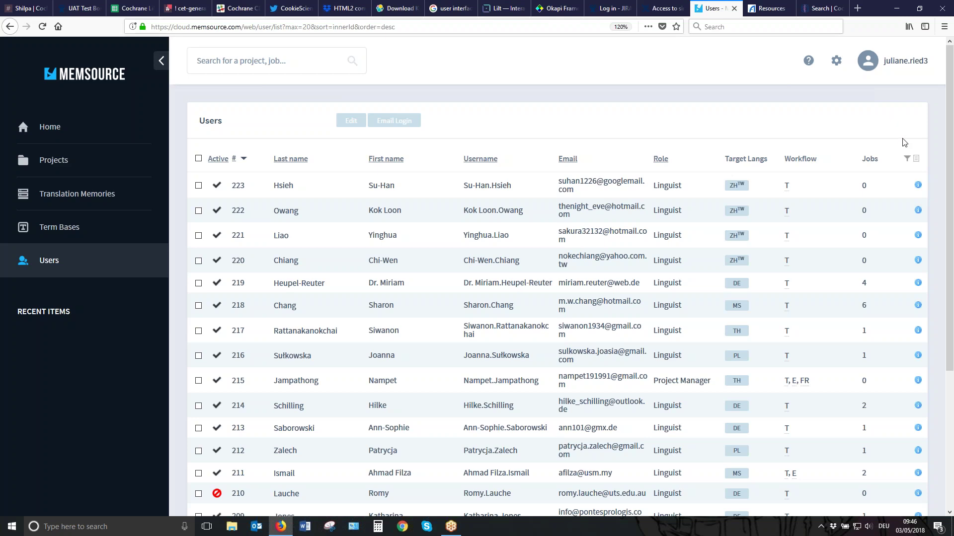
Filter the user list by the newest linguist's first name
click(908, 159)
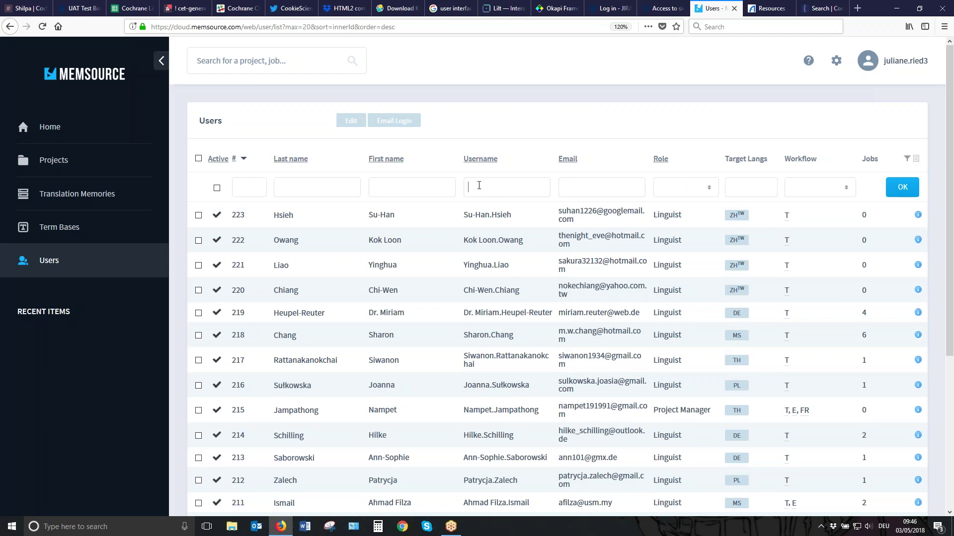
click(395, 184)
text(Su-Han)
click(915, 181)
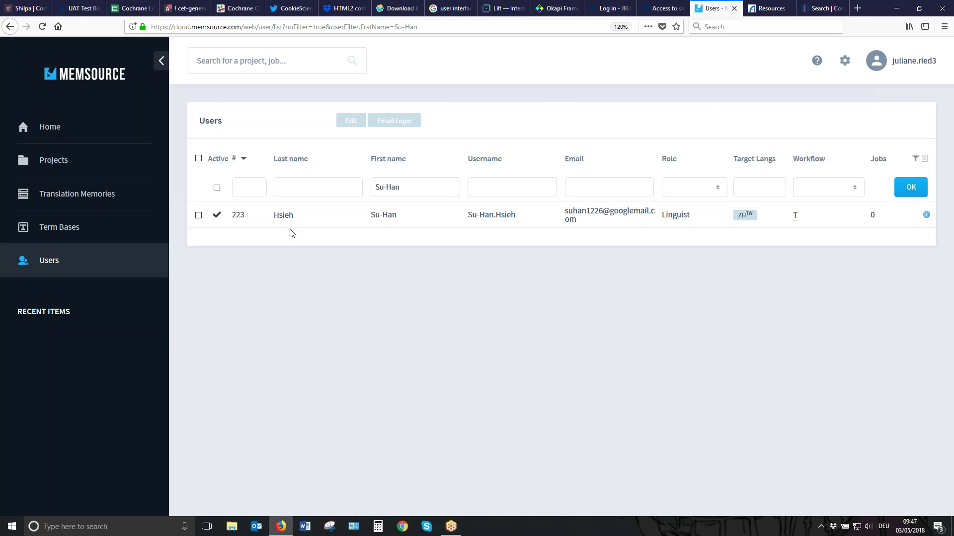
Open the filtered linguist's profile for editing and expand the Relevancy settings to reach the relevant workflow steps
click(199, 215)
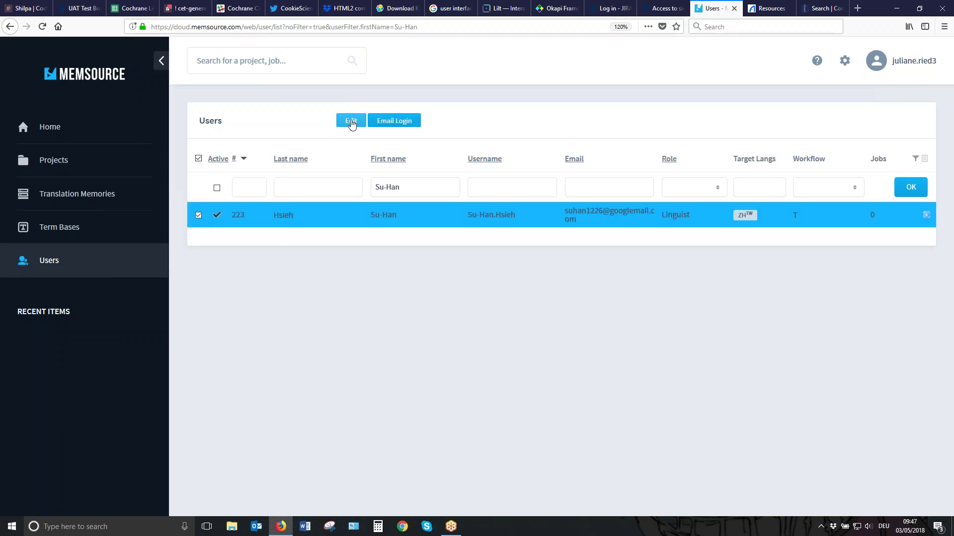
click(198, 215)
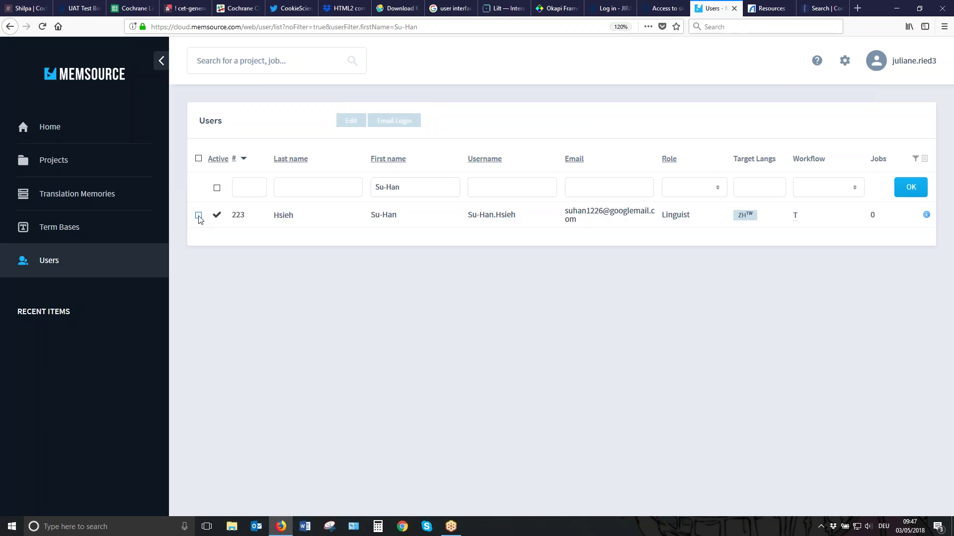
click(283, 215)
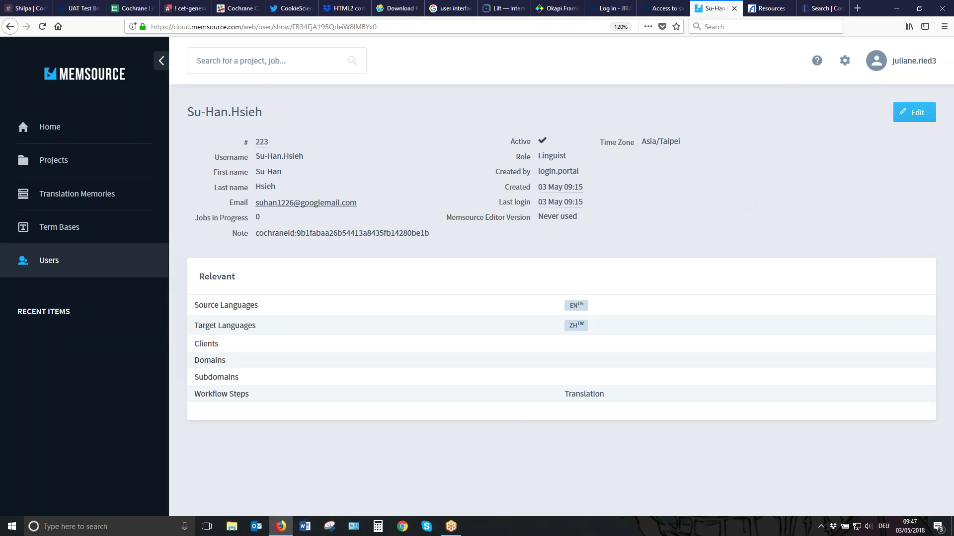
click(920, 118)
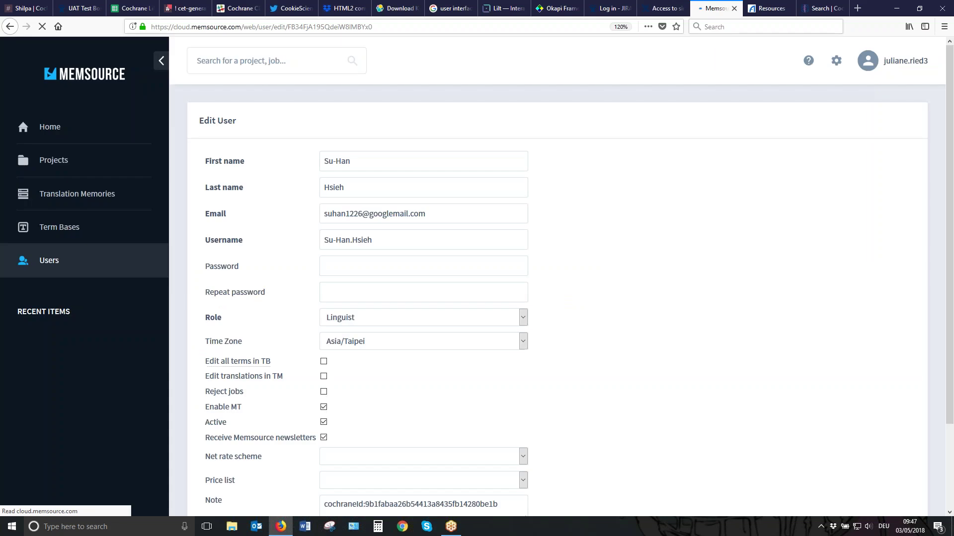
scroll(598, 235, down, 3)
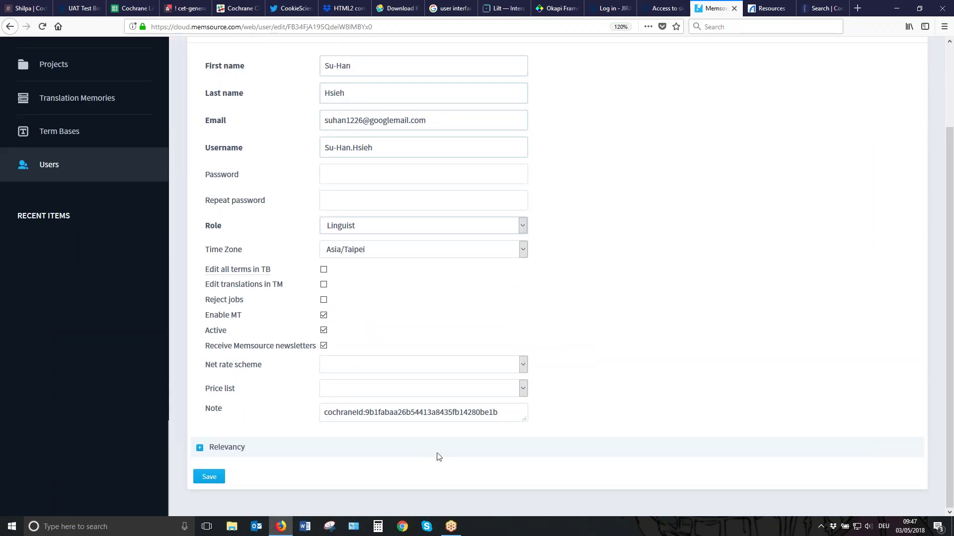
click(236, 451)
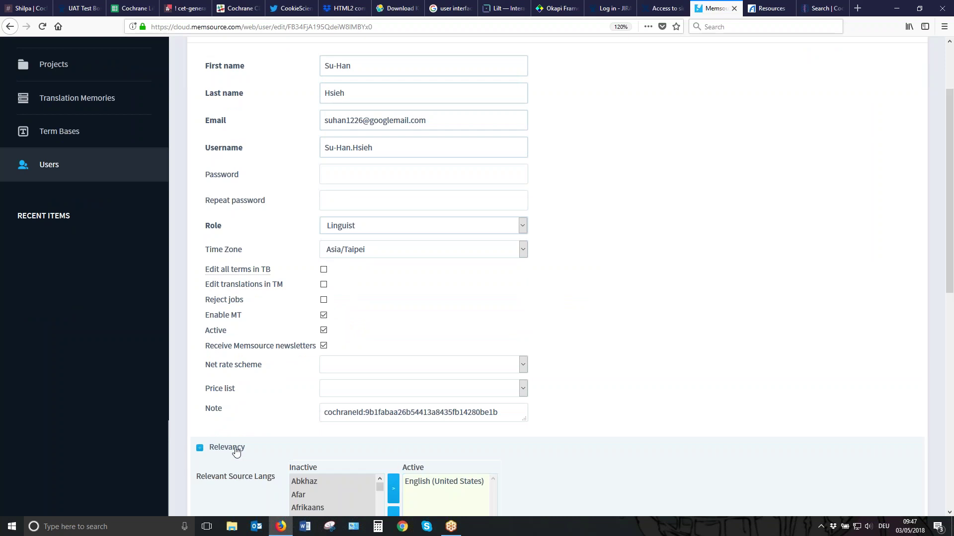
scroll(236, 451, down, 10)
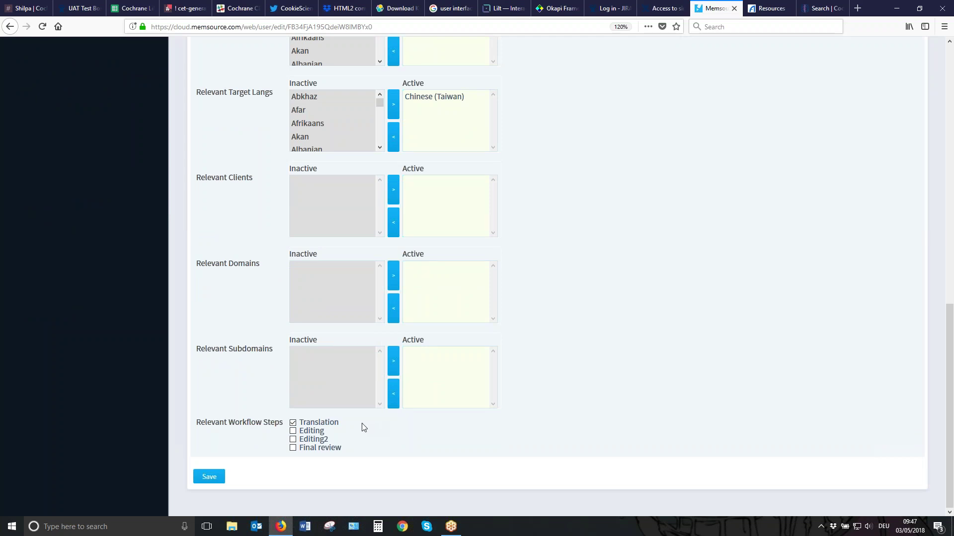
Try the Editing and Editing2 workflow steps for the linguist and return to the user list without saving
click(316, 432)
drag(291, 439, 336, 438)
click(336, 438)
drag(316, 440, 293, 440)
click(293, 440)
click(293, 440)
click(294, 439)
click(293, 431)
scroll(661, 359, up, 15)
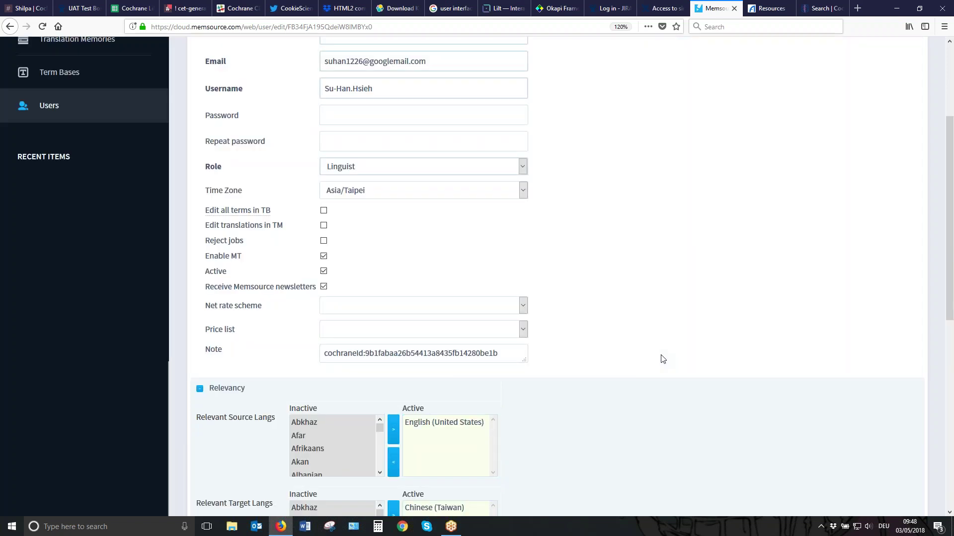
click(66, 262)
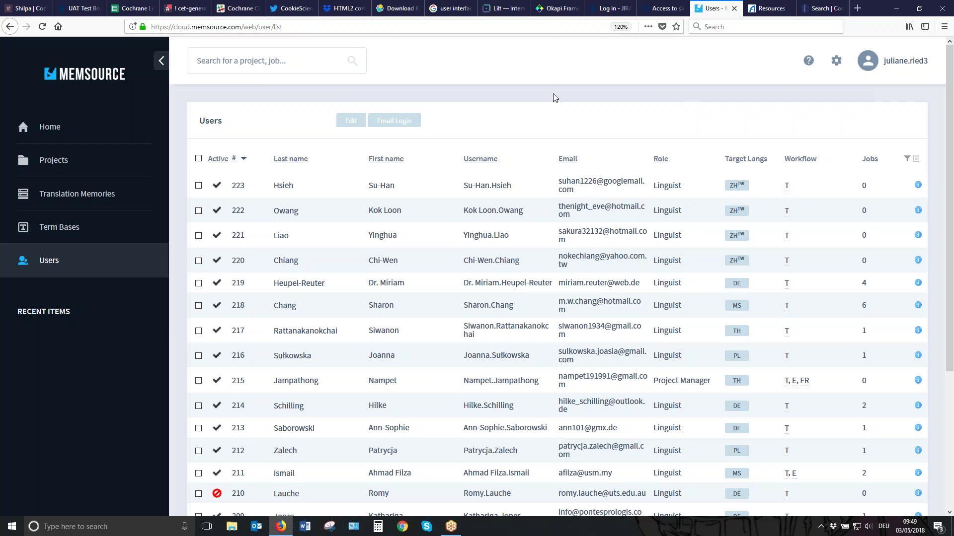
Open the CD012253.pub2 DE project's job CD012253.pub2.de.xml in the Web Editor and display the editor preferences
click(69, 161)
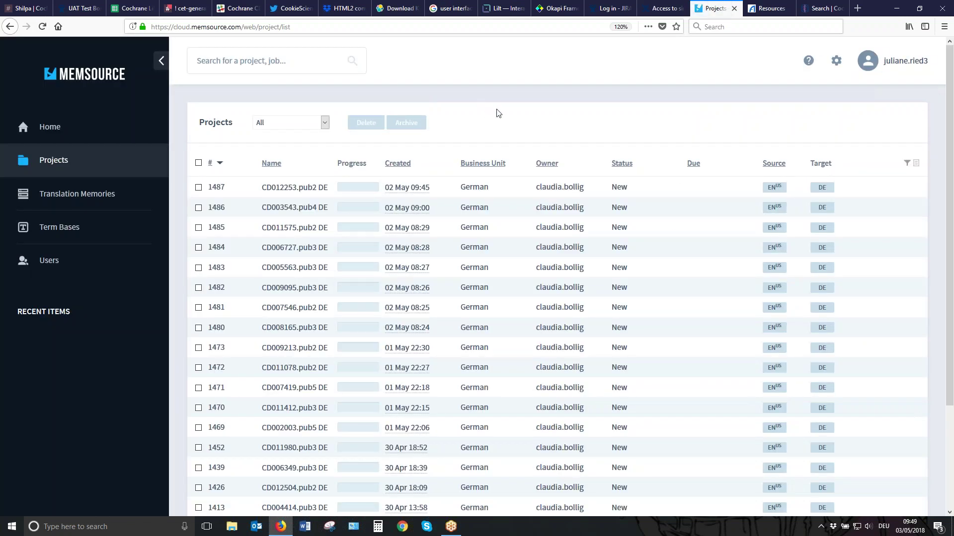
click(300, 187)
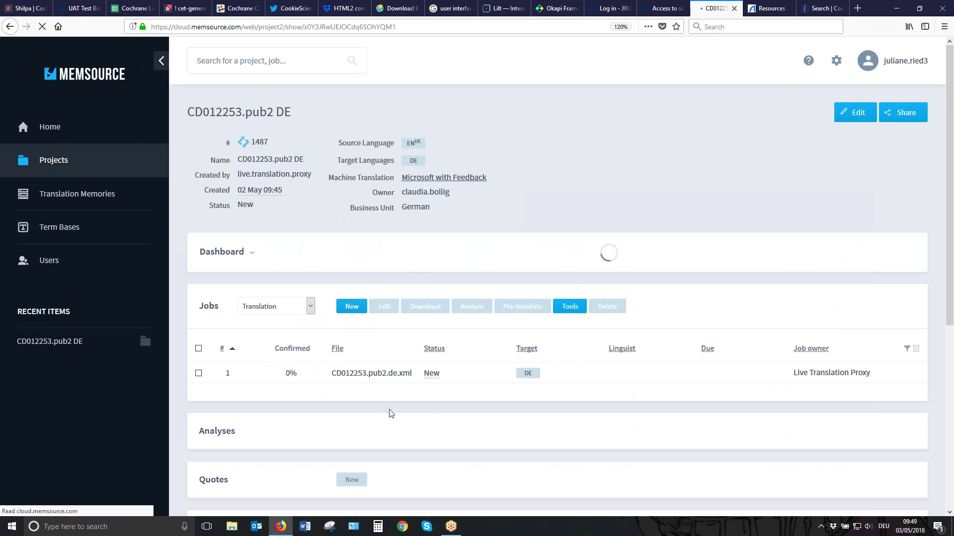
click(370, 373)
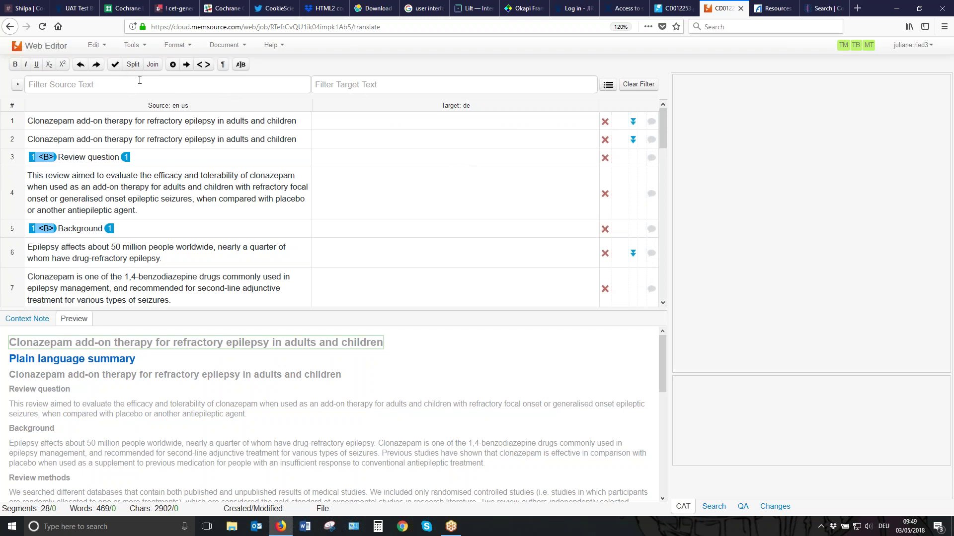
click(132, 45)
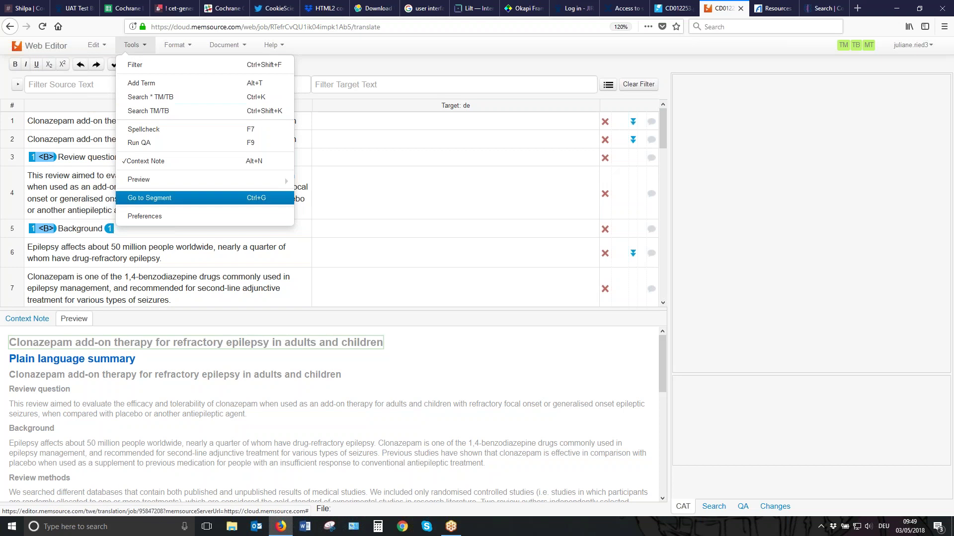
click(155, 221)
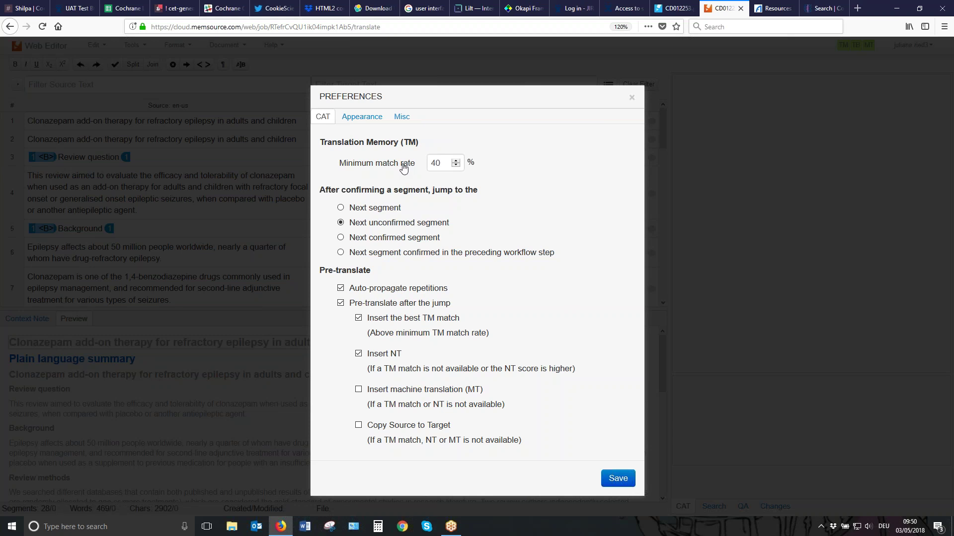
Try a translation memory minimum match rate of 60% in the CAT preferences and restore it to 40%
drag(436, 162, 432, 159)
text(6)
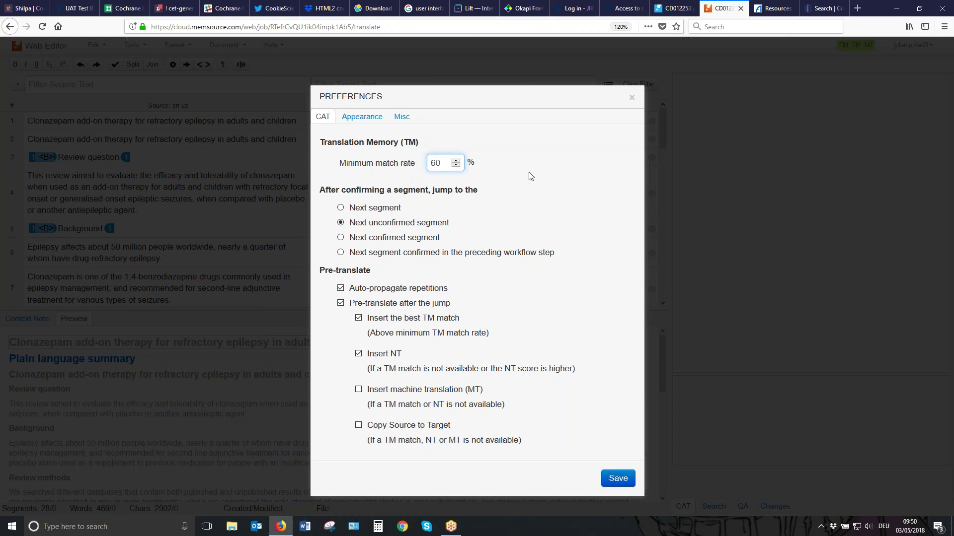
click(513, 170)
drag(434, 163, 430, 163)
text(4)
click(564, 162)
Look through the Appearance and Misc preferences, restoring the Panels font size to 14 after a trial change, and close without saving
click(375, 121)
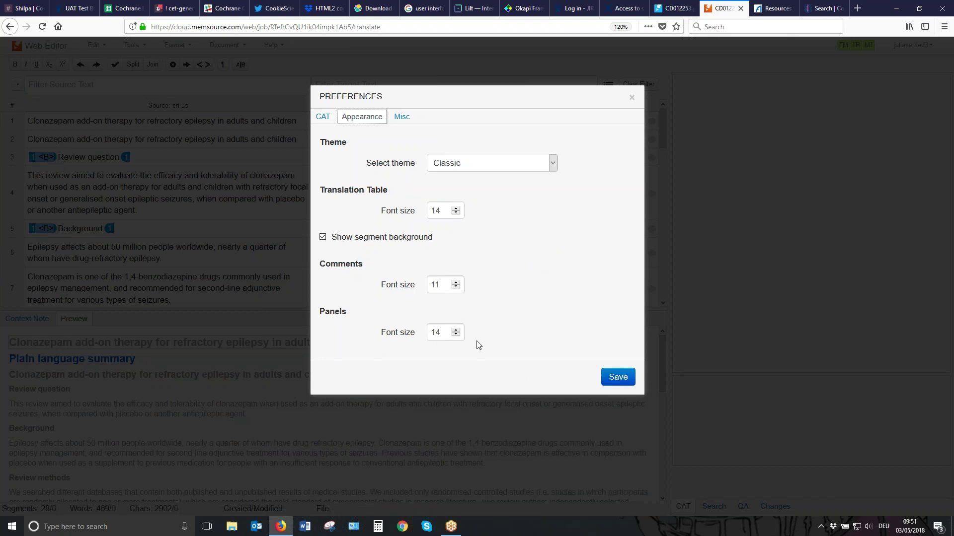
drag(442, 332, 435, 332)
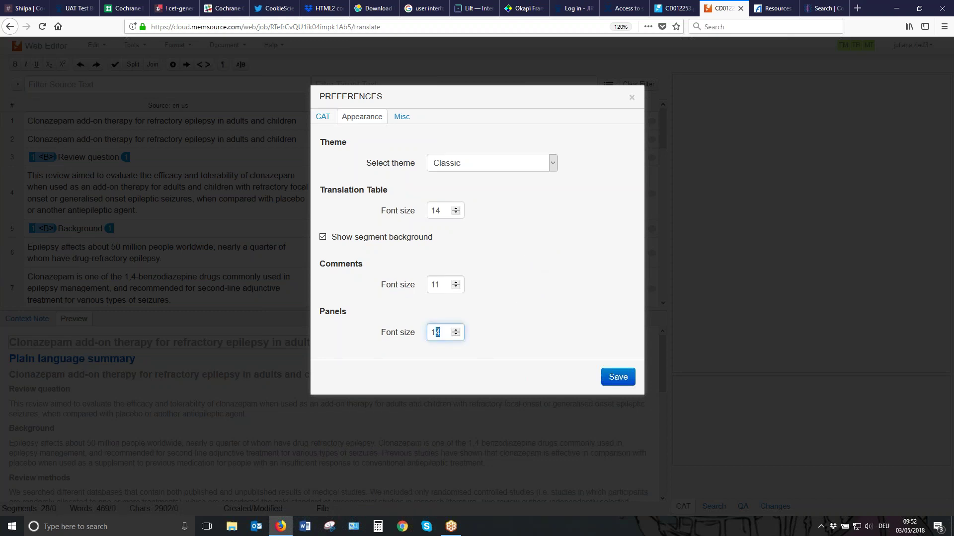
text(1)
drag(443, 332, 437, 329)
text(4)
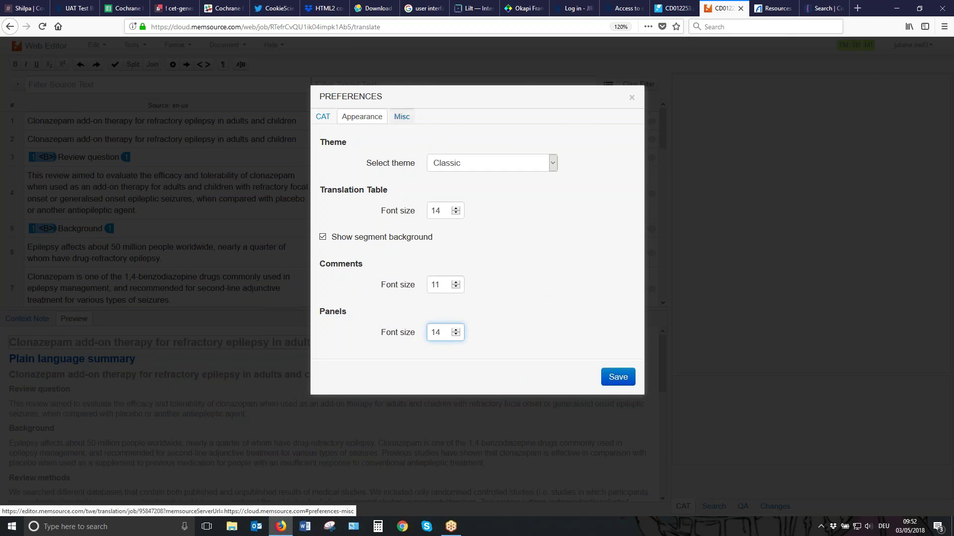
click(402, 116)
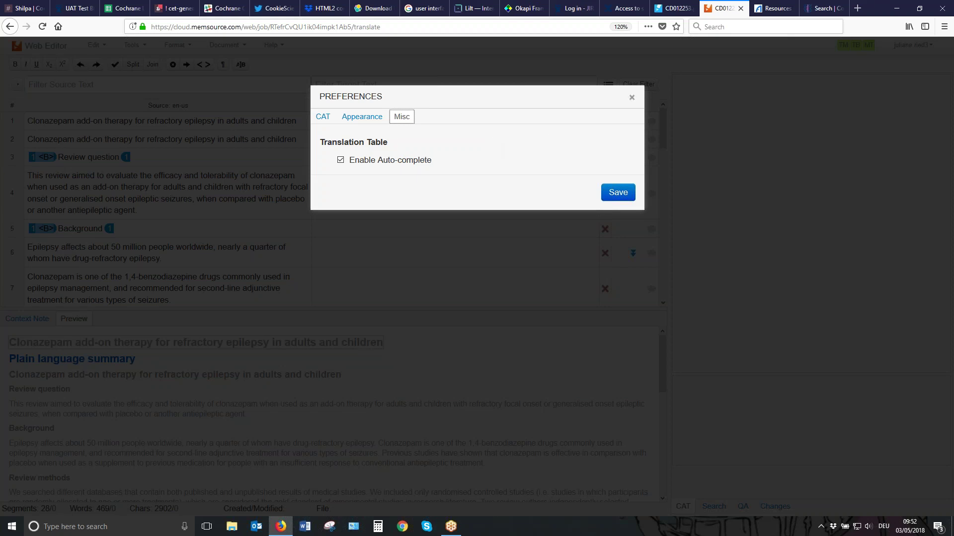
click(632, 98)
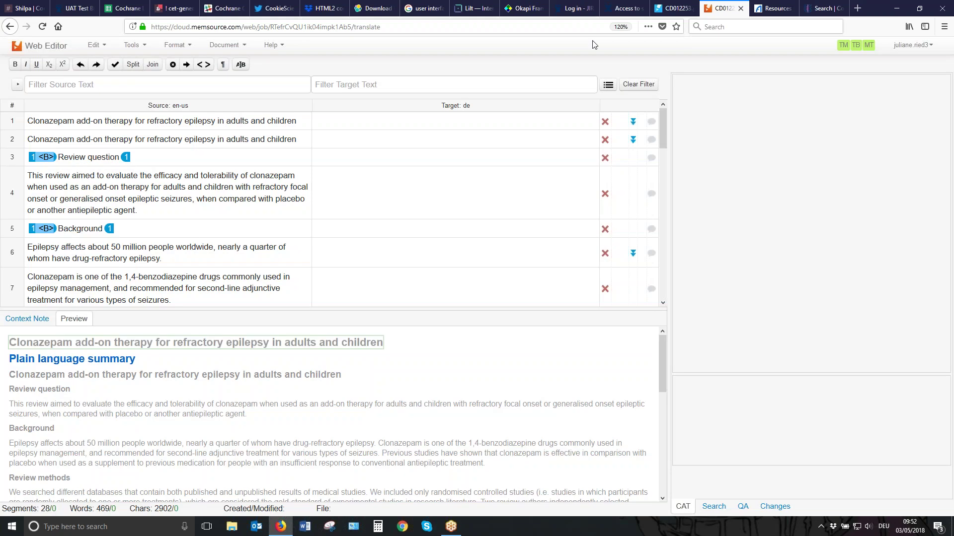